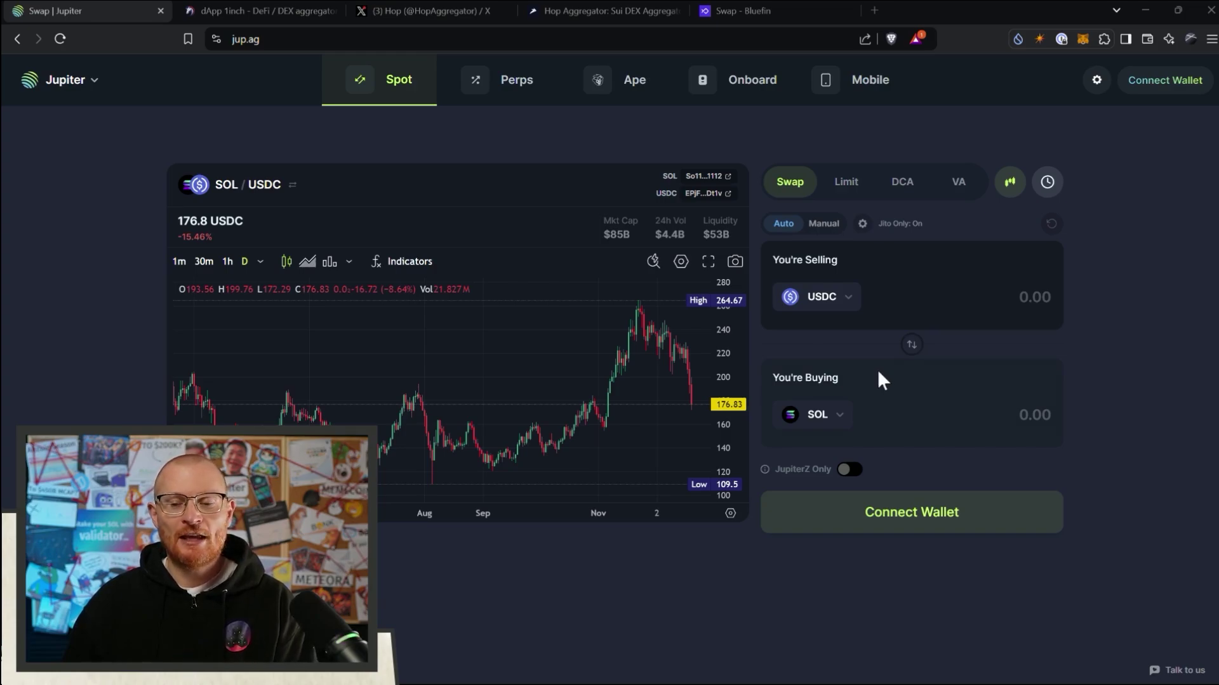
# - Quote a 10,000 USDC sale for SOL in Jupiter, then view the chains 1inch supports
pyautogui.click(986, 303)
pyautogui.write('100000 000')
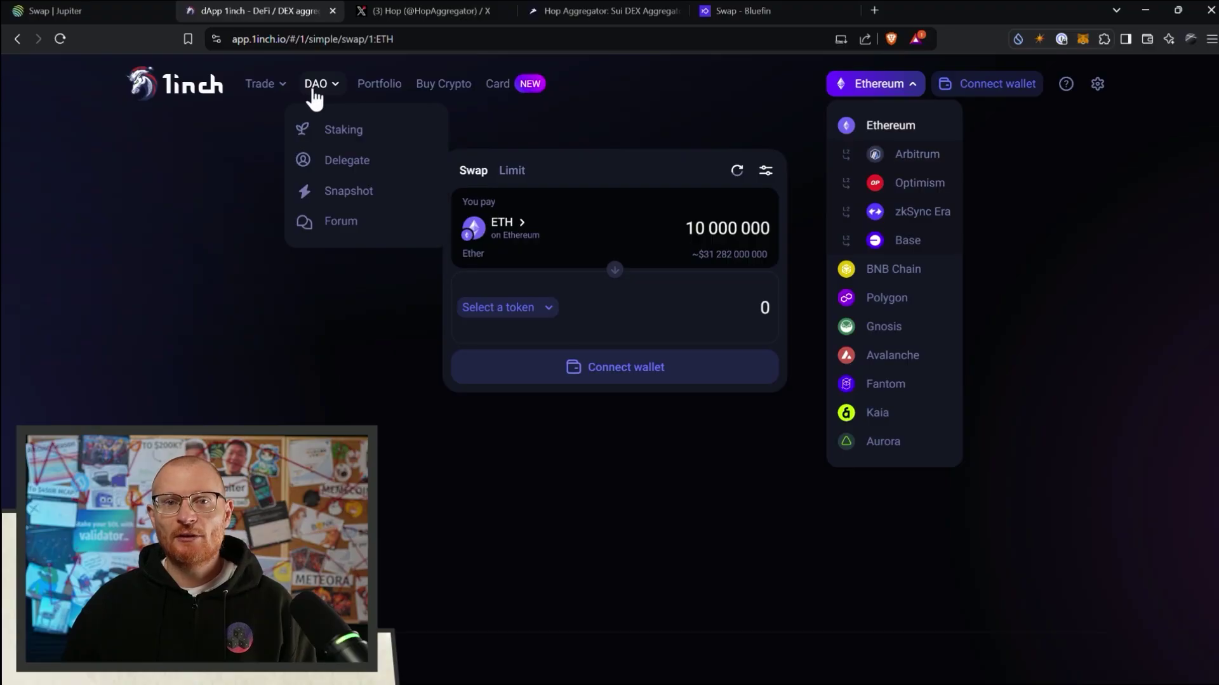
pyautogui.click(263, 95)
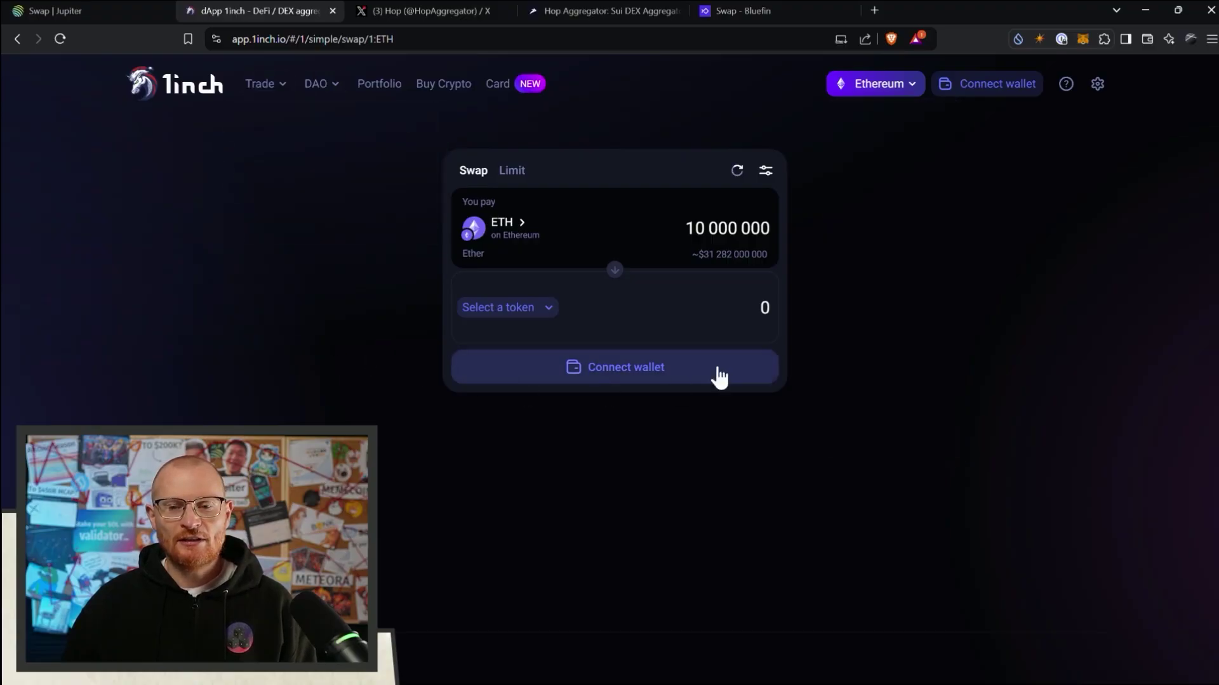
pyautogui.click(908, 91)
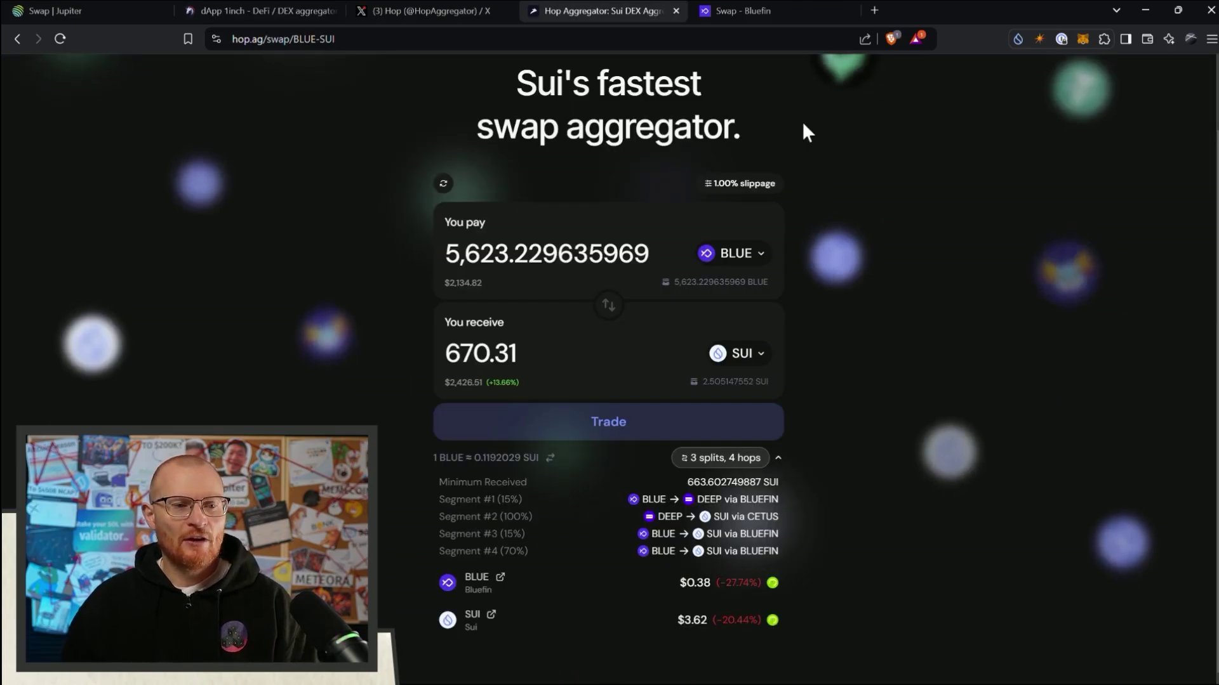
# - Scroll to the top of hop.ag and go to the Hop Fun memecoin launchpad
pyautogui.scroll(2, 801, 121)
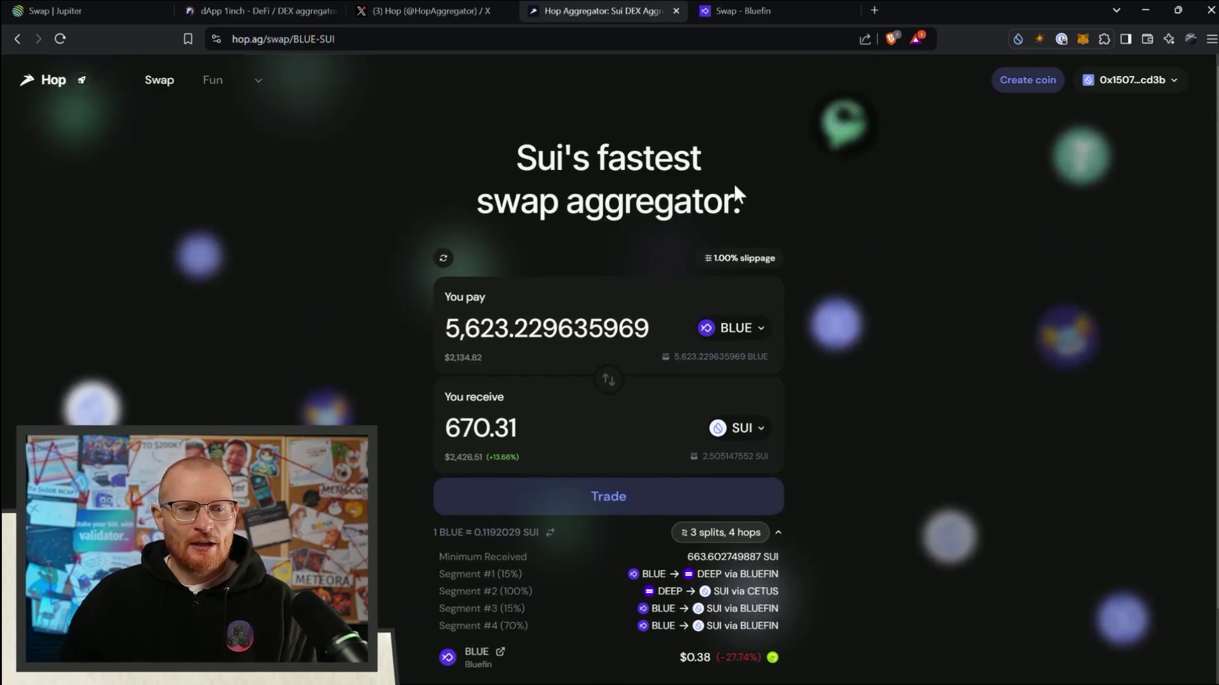
pyautogui.click(207, 87)
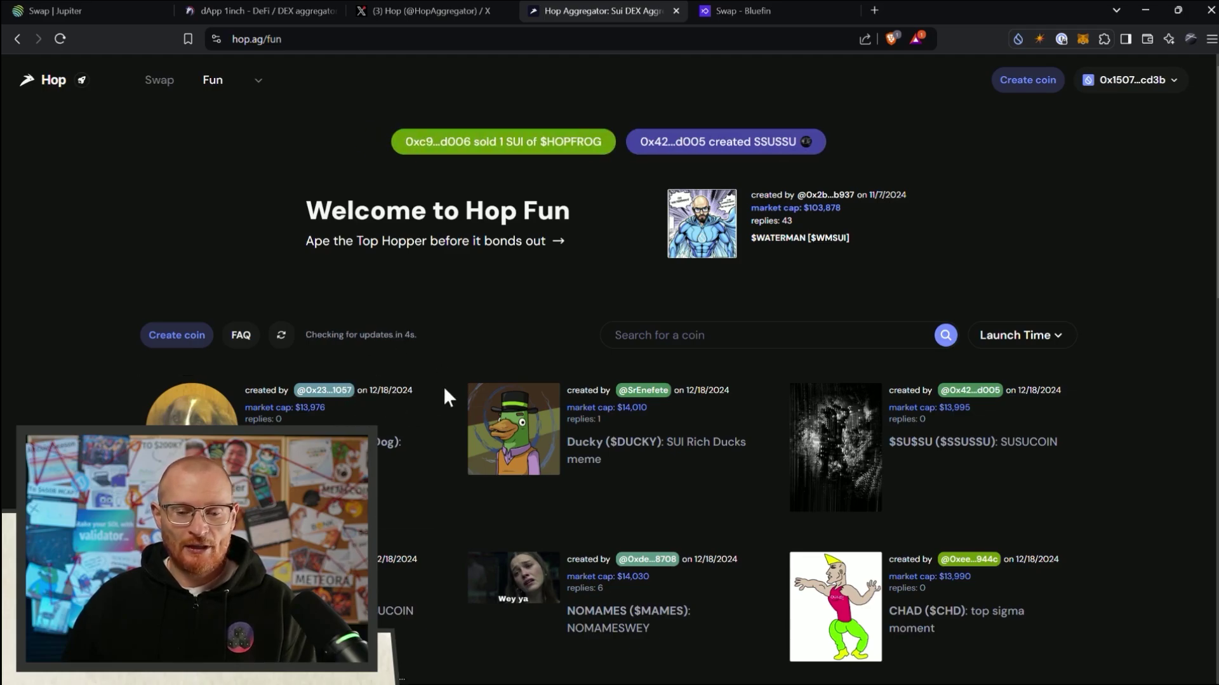
# - Back on the swap page, pay with the full 5,623.229635969 BLUE balance
pyautogui.click(161, 81)
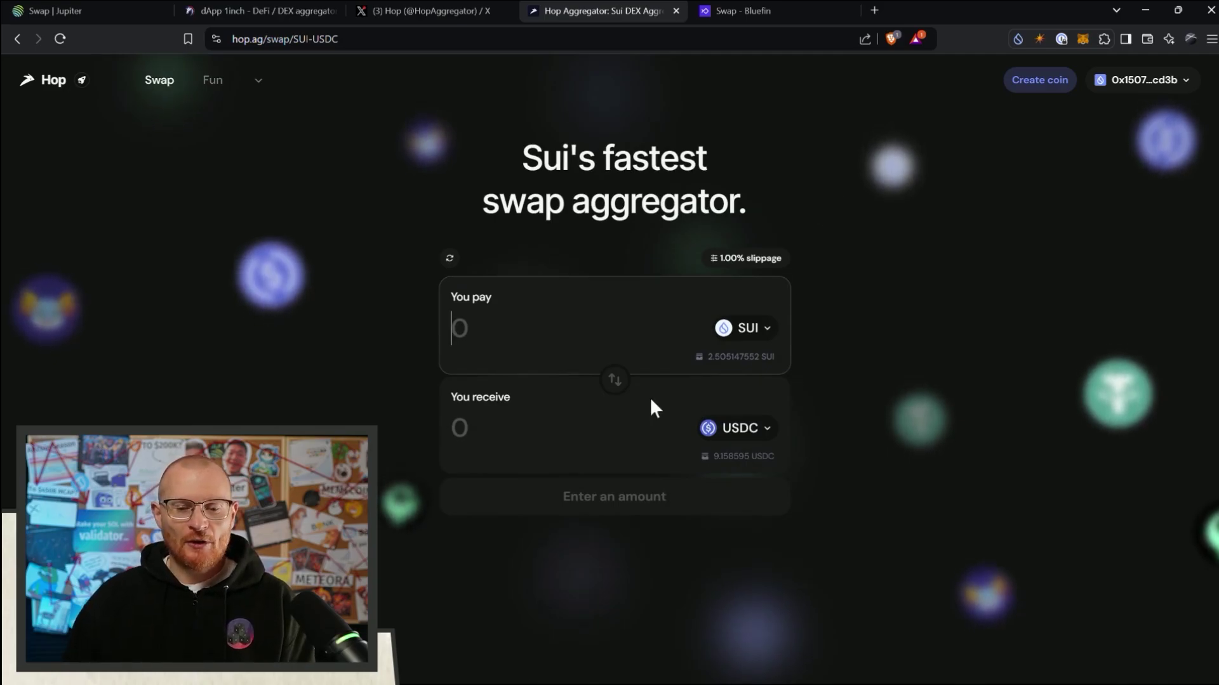
pyautogui.click(744, 329)
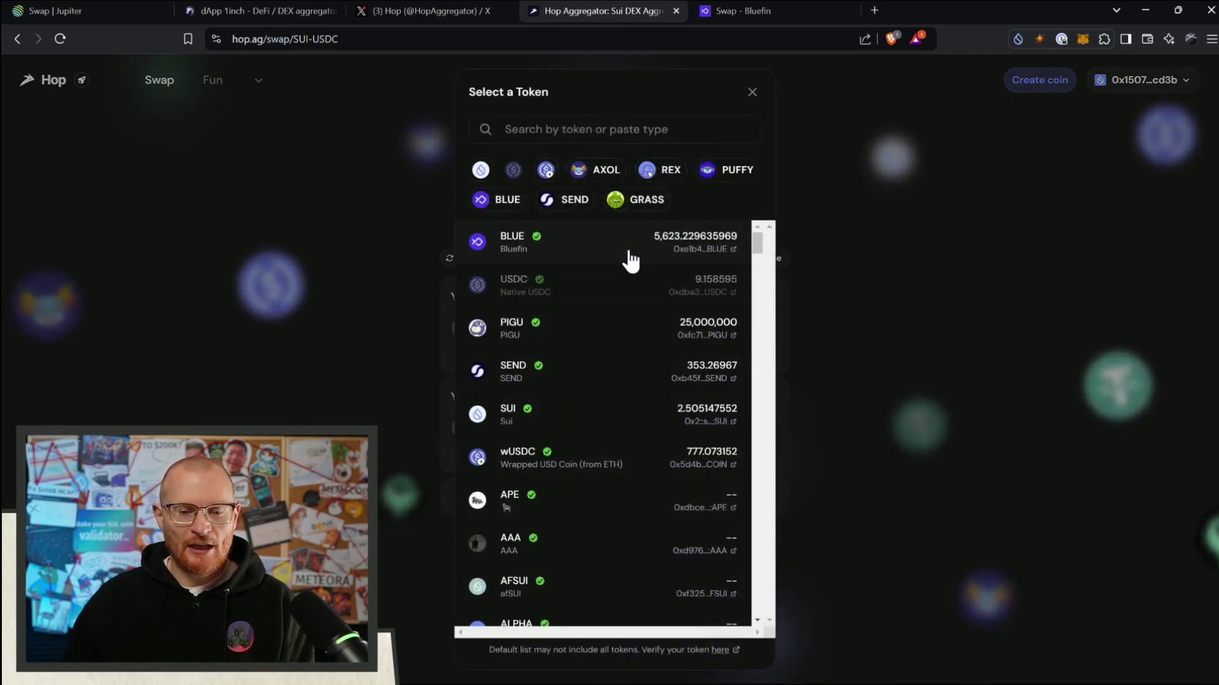
pyautogui.click(627, 249)
pyautogui.click(730, 358)
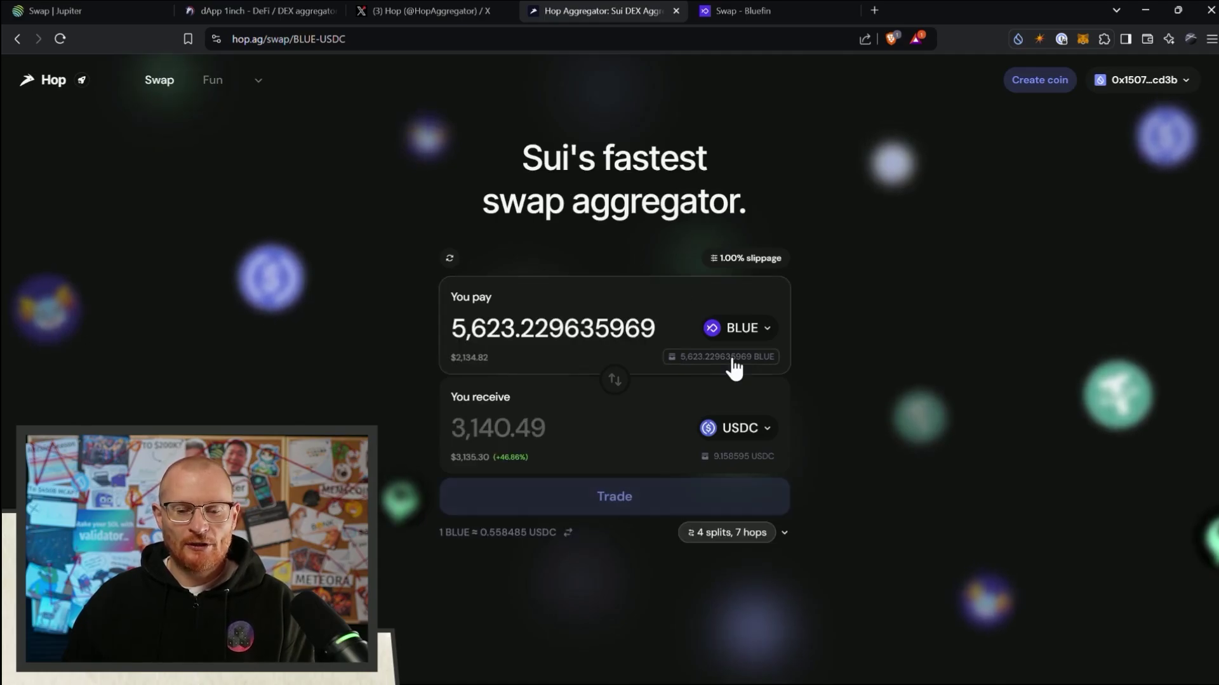
# - Search 'sui' and choose SUI as the receive token, quoted at 670.31 SUI
pyautogui.click(749, 430)
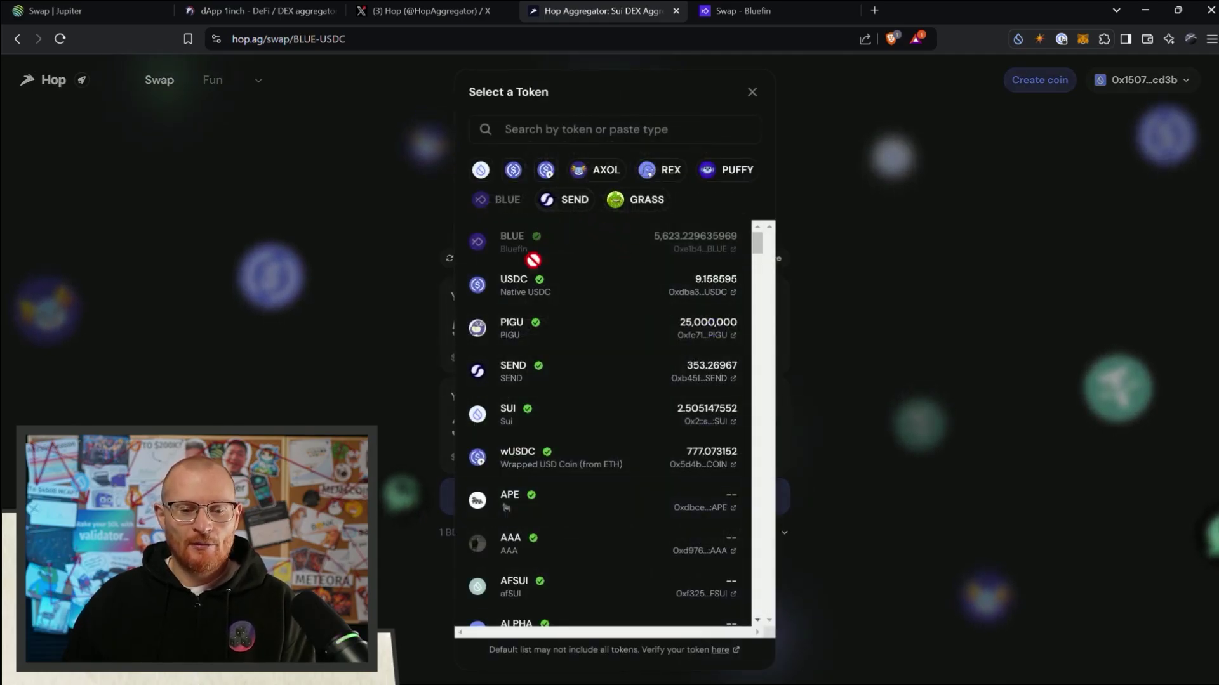
pyautogui.click(534, 130)
pyautogui.write('sui')
pyautogui.click(512, 243)
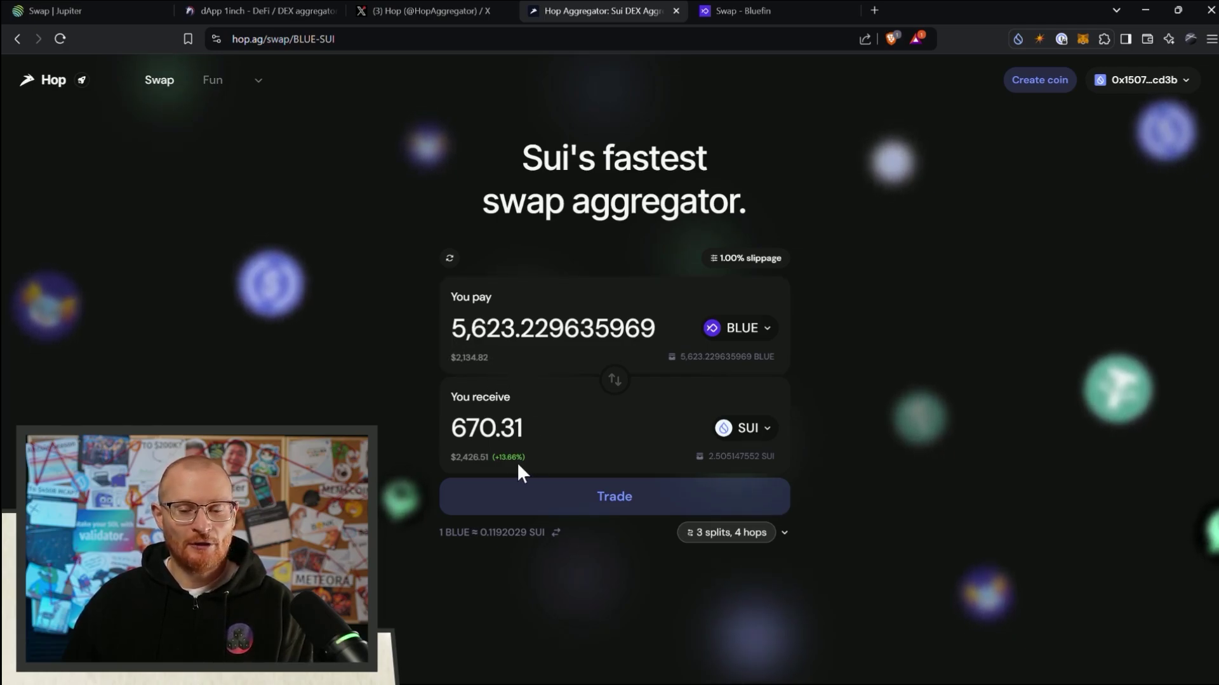
# - Submit the 5,623.229635969 BLUE-to-SUI trade and approve it in Sui Wallet; it fails with an execution error
pyautogui.click(646, 502)
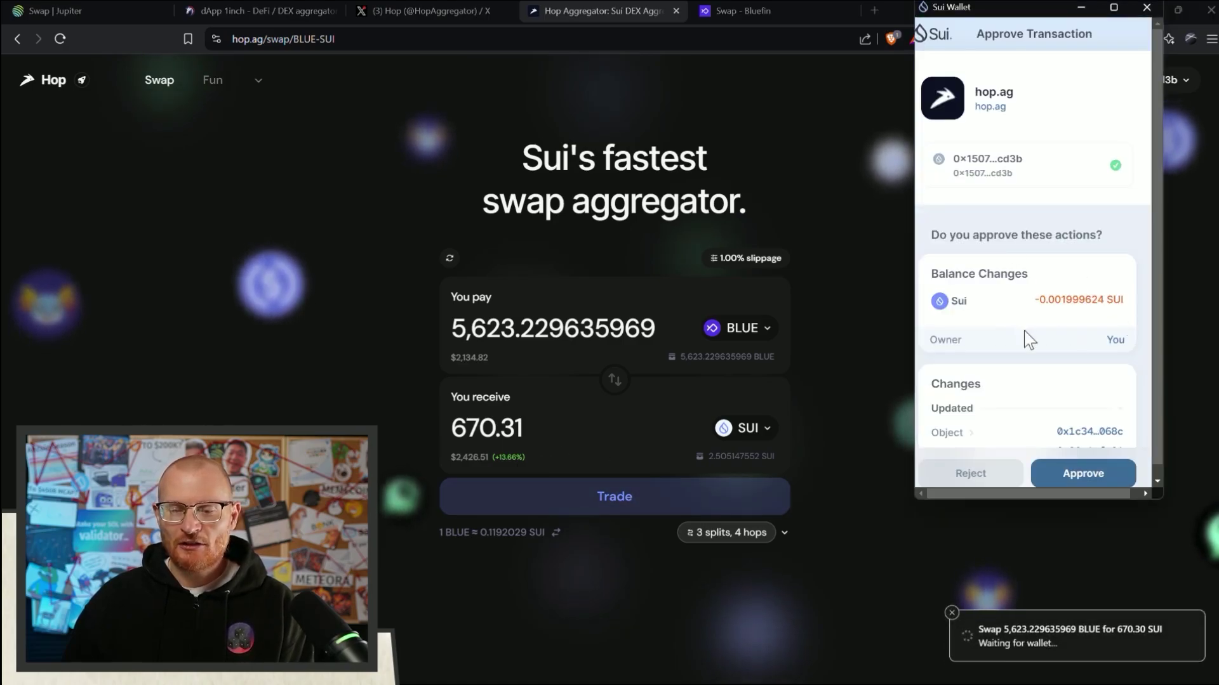
pyautogui.click(1078, 477)
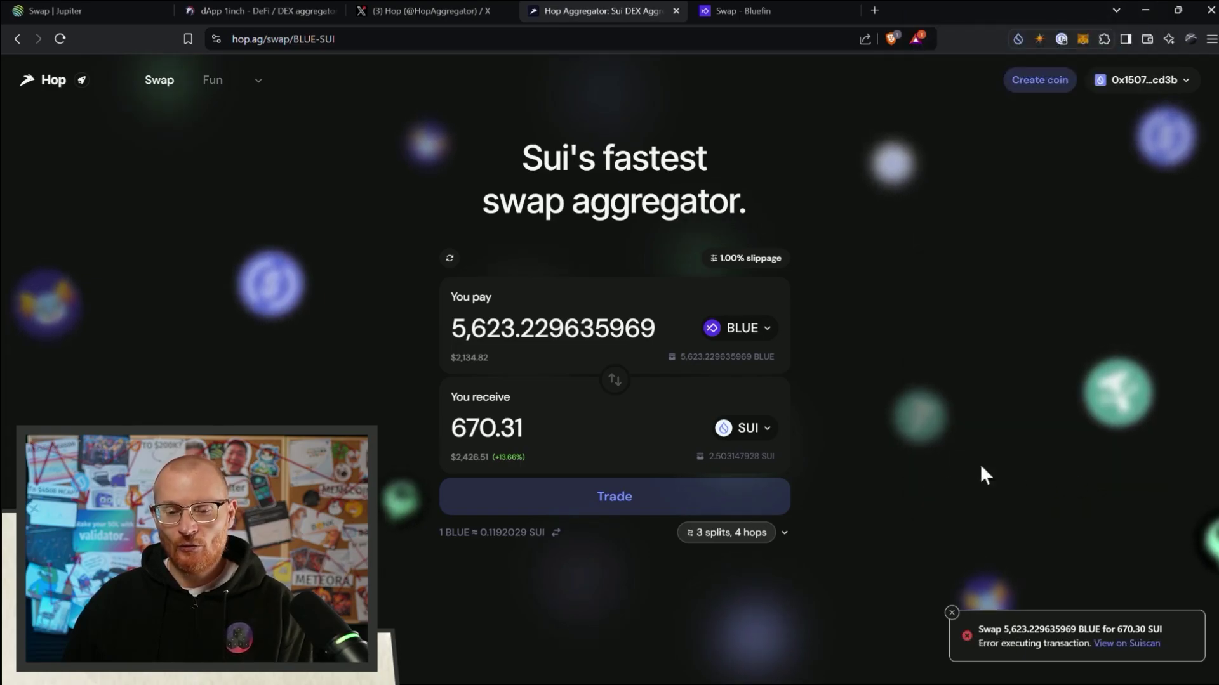
pyautogui.doubleClick(622, 330)
# - Switch the pay token to USDC and use the full 9.158595 USDC balance for 1.95 SUI
pyautogui.write('1')
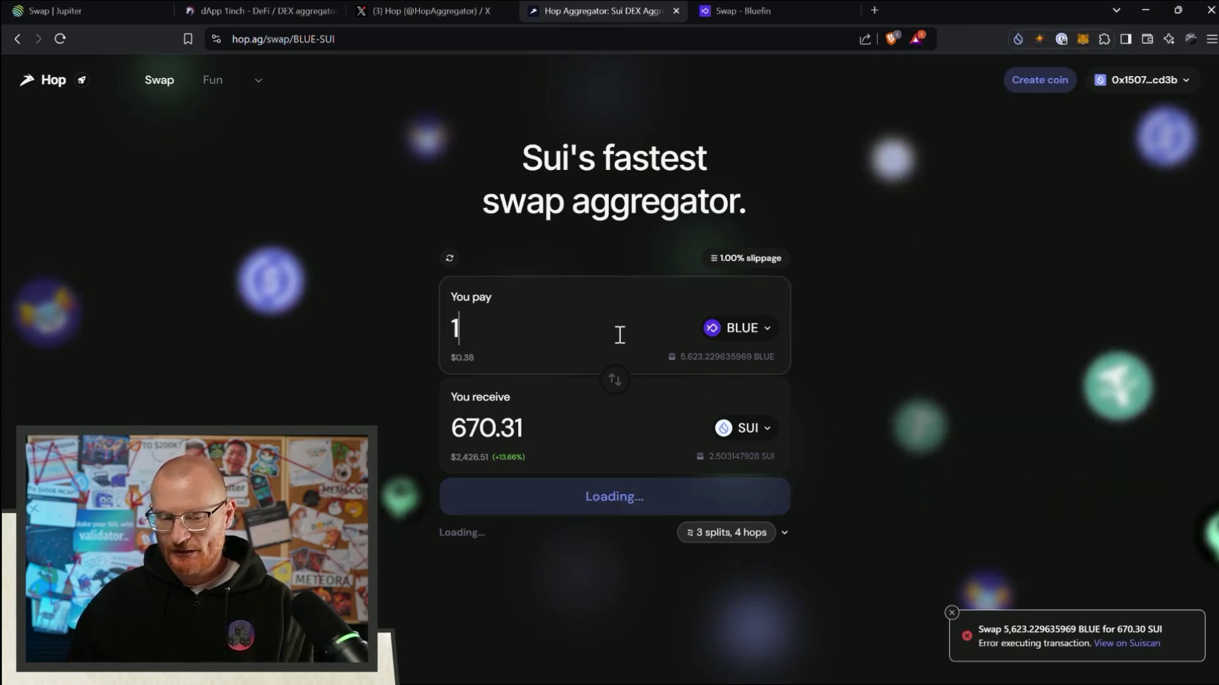
pyautogui.write('00')
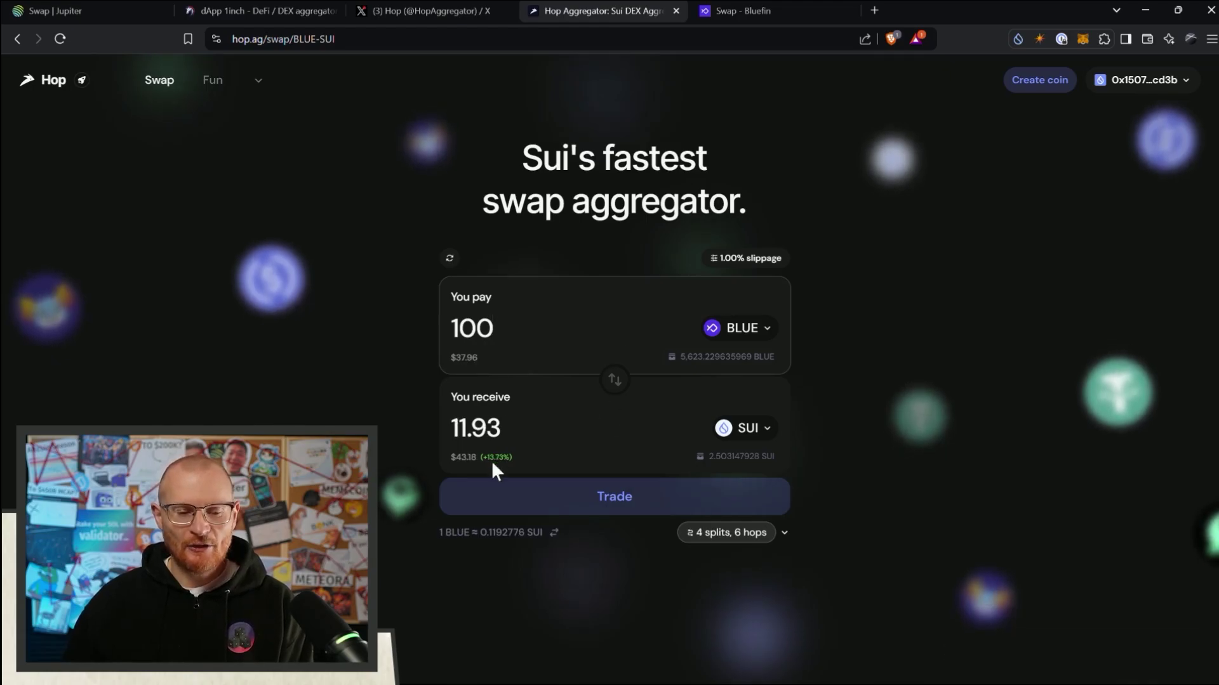
pyautogui.click(750, 332)
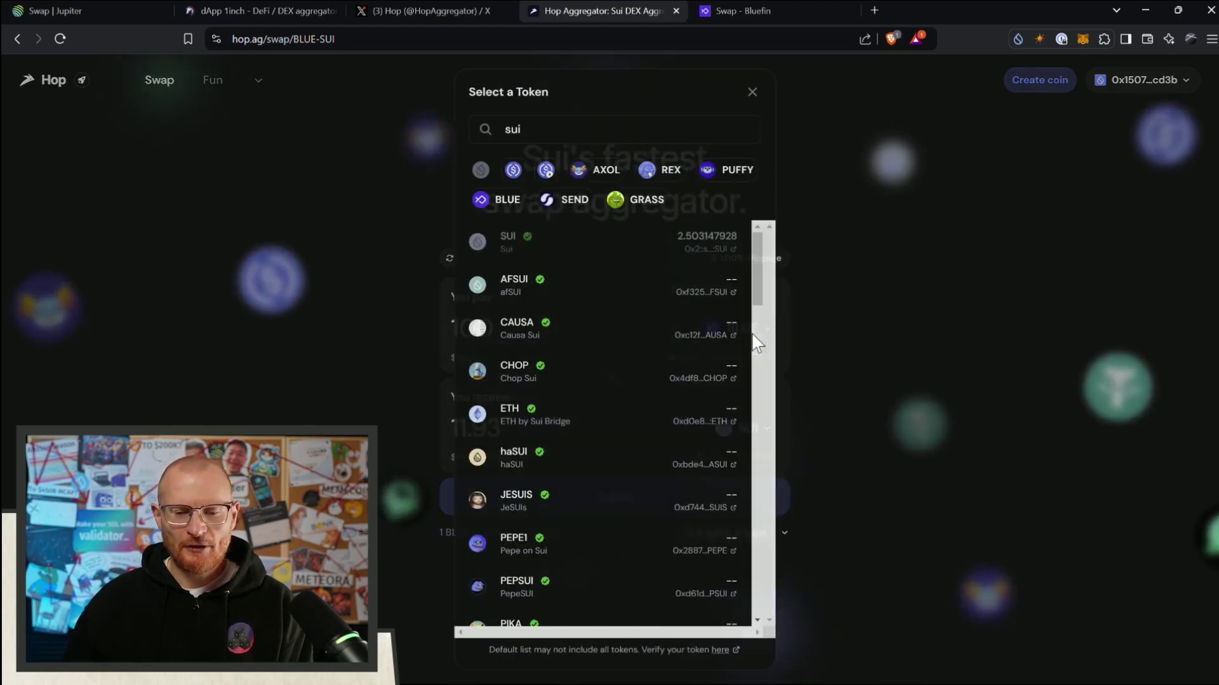
pyautogui.click(514, 170)
pyautogui.click(755, 359)
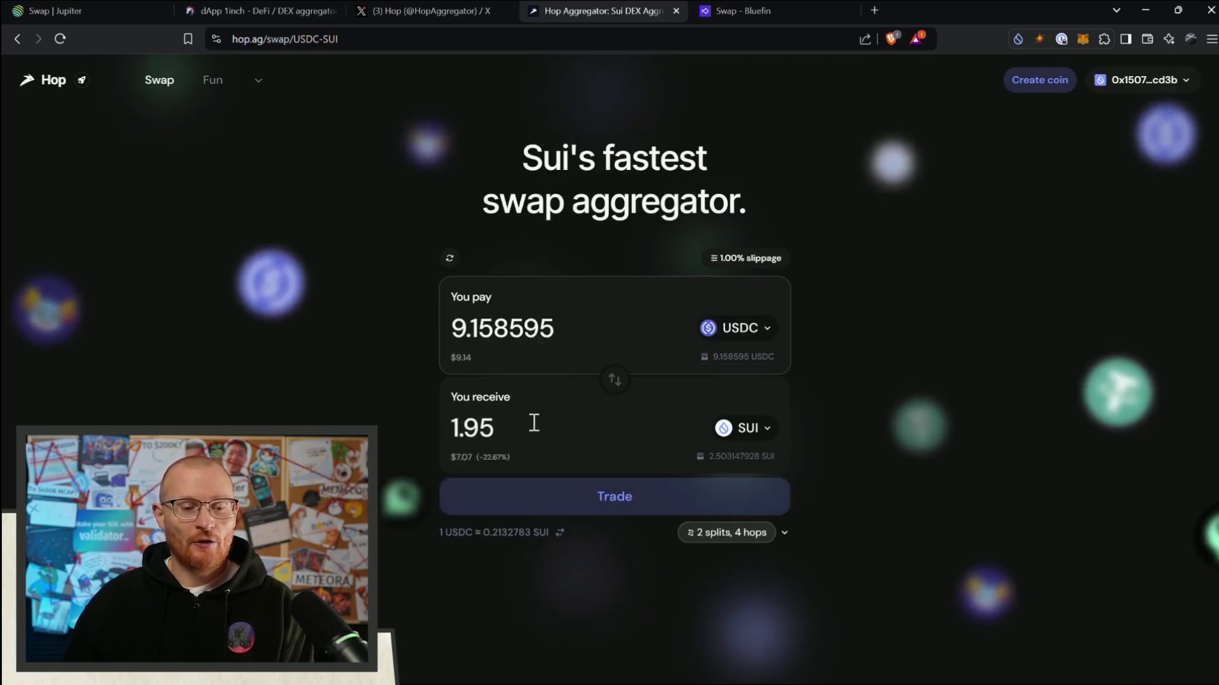
# - Refresh the quote, then submit the 9.158595 USDC-to-SUI trade twice, rejecting both in Sui Wallet
pyautogui.click(448, 259)
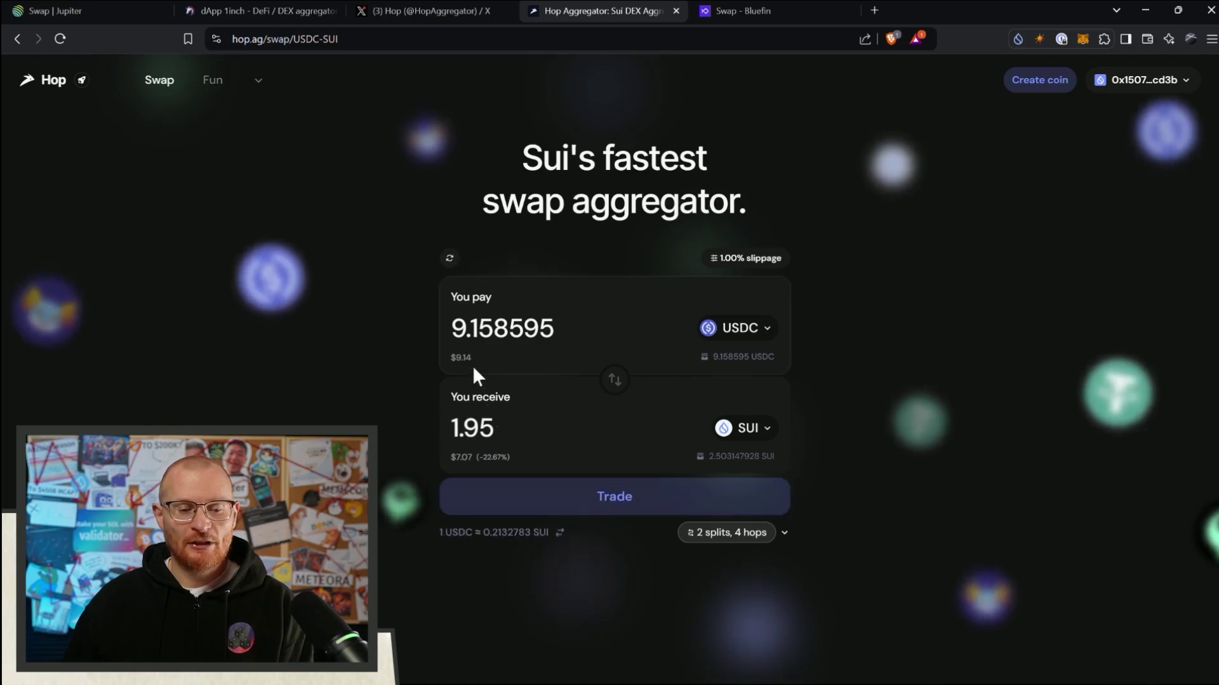
pyautogui.click(626, 506)
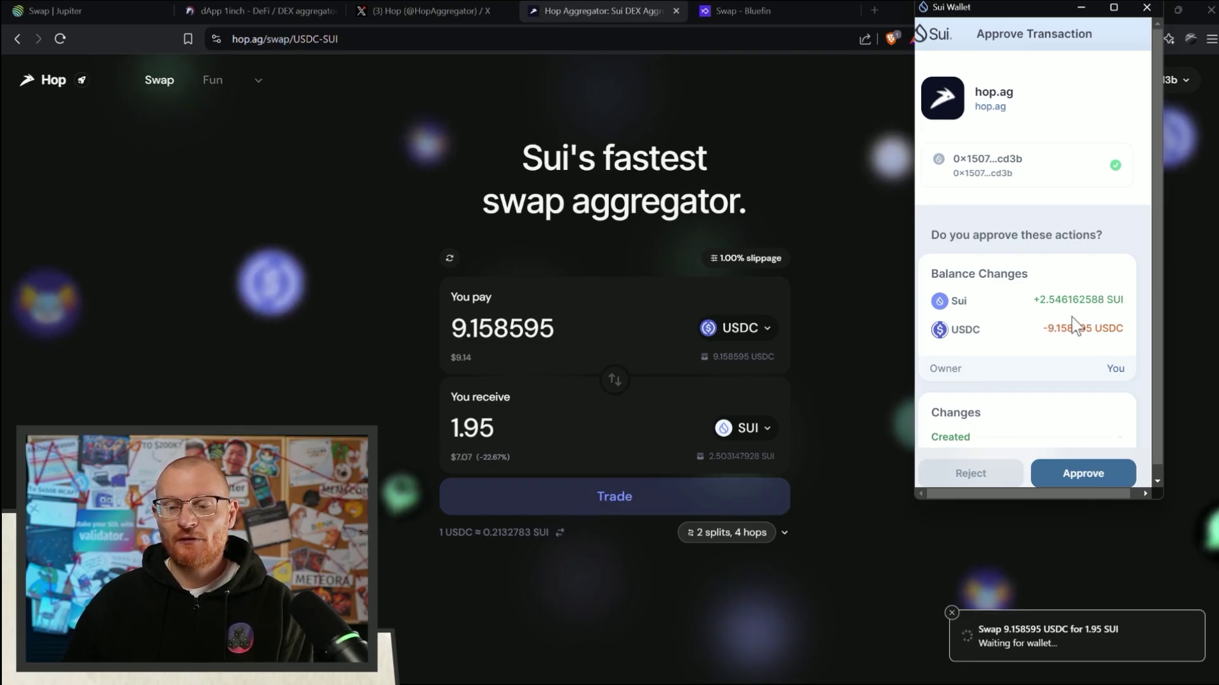
pyautogui.click(1000, 463)
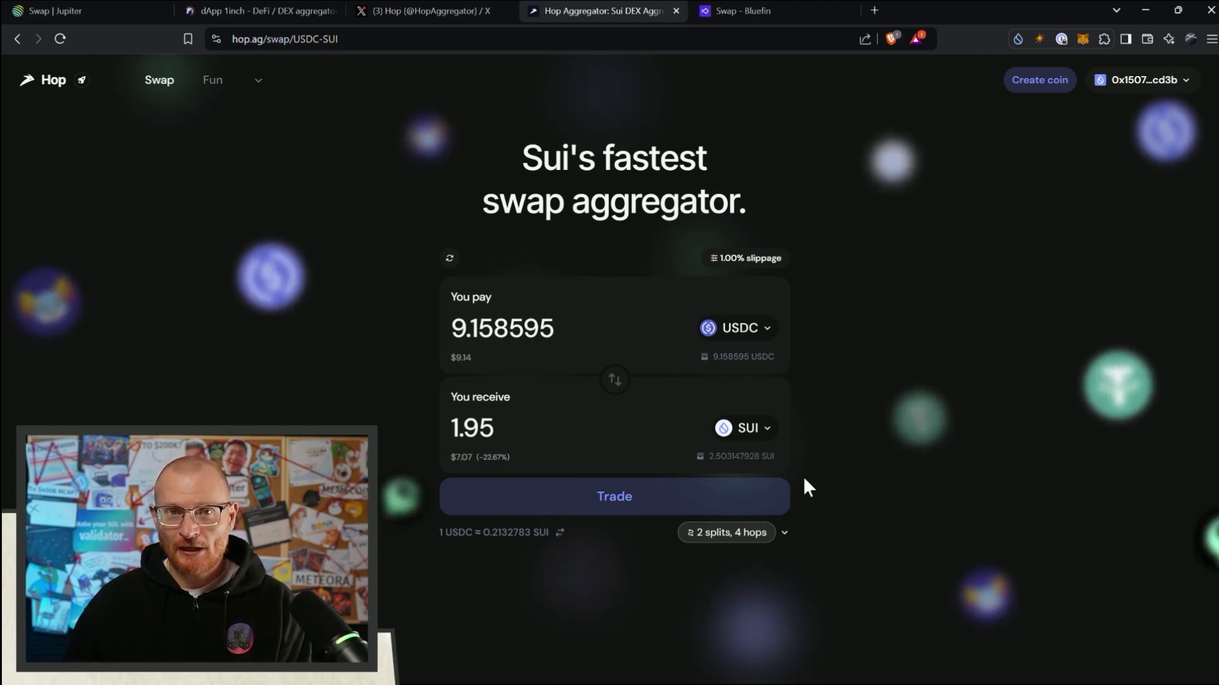
pyautogui.click(594, 498)
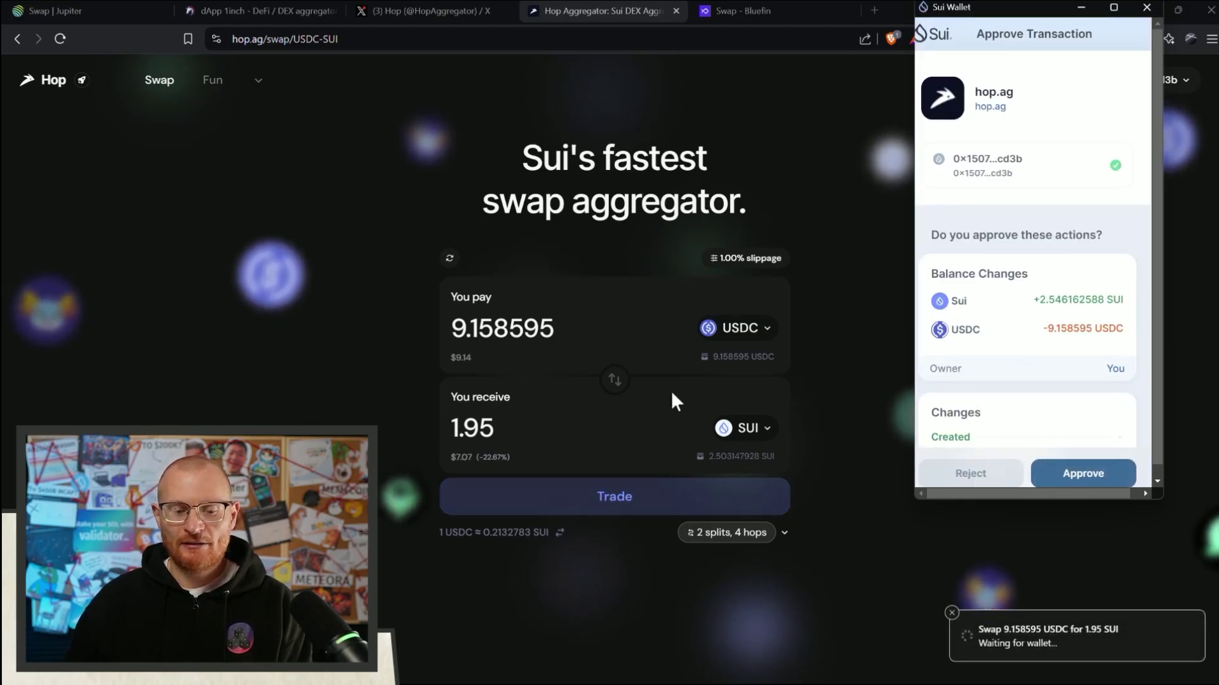
pyautogui.click(994, 481)
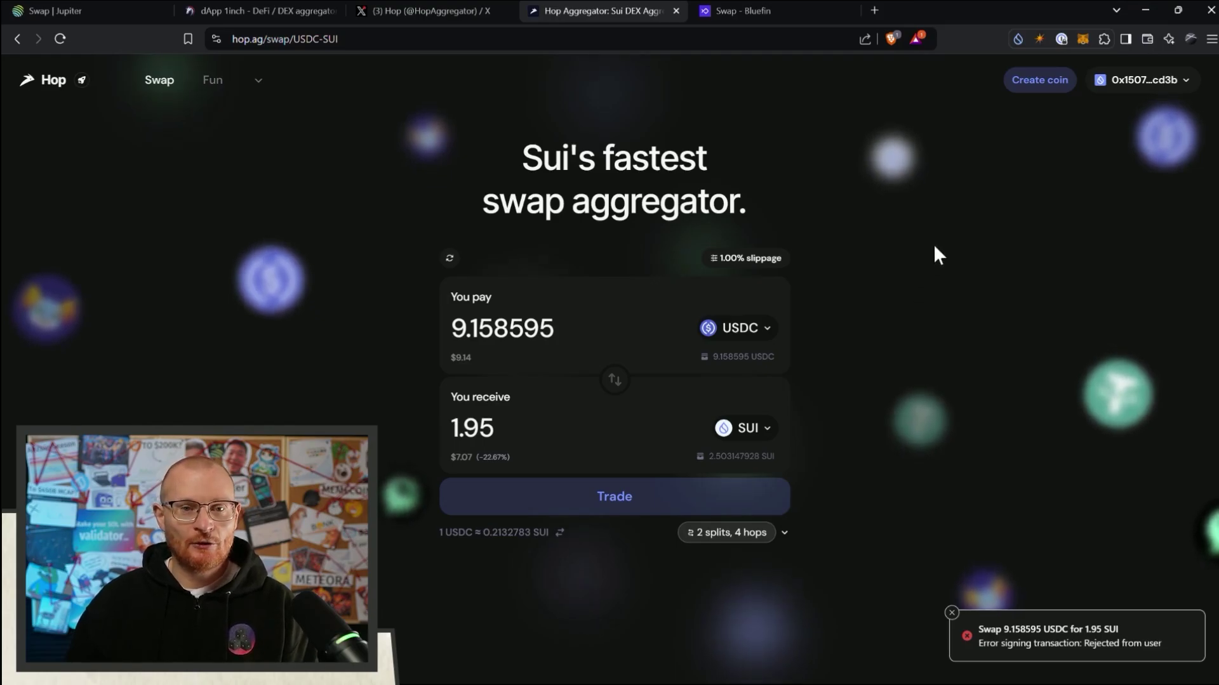
# - Scroll through the posts on Hop's X profile
pyautogui.click(423, 10)
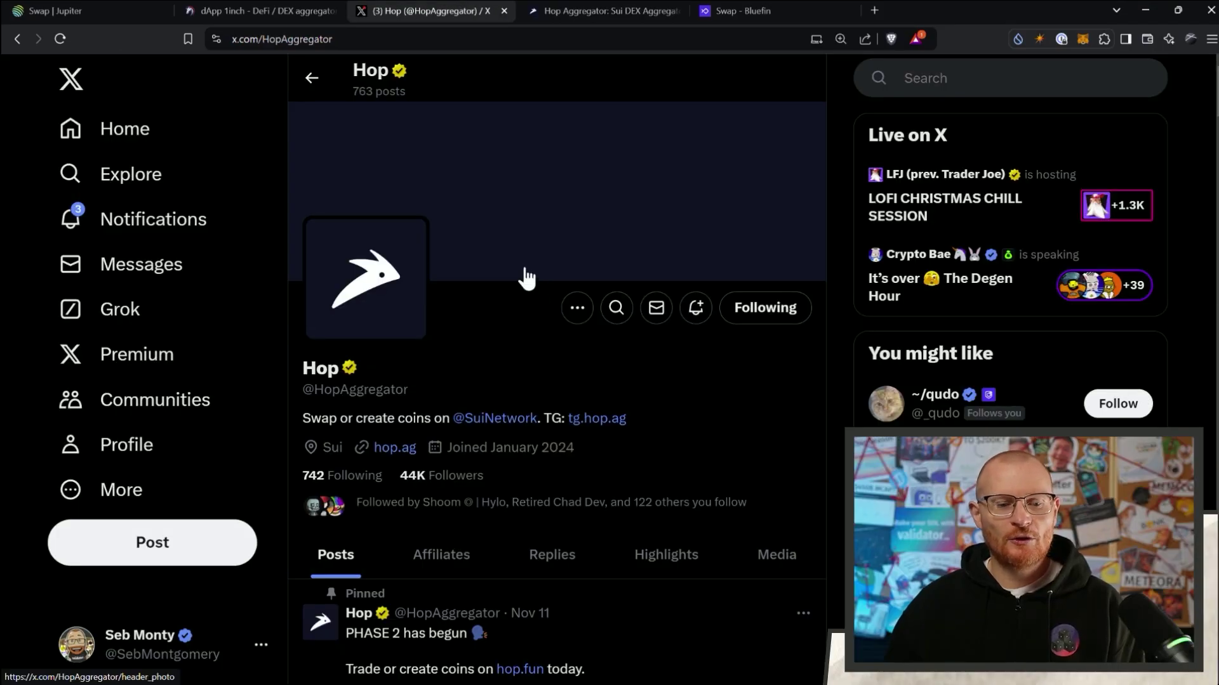
pyautogui.scroll(-2, 495, 301)
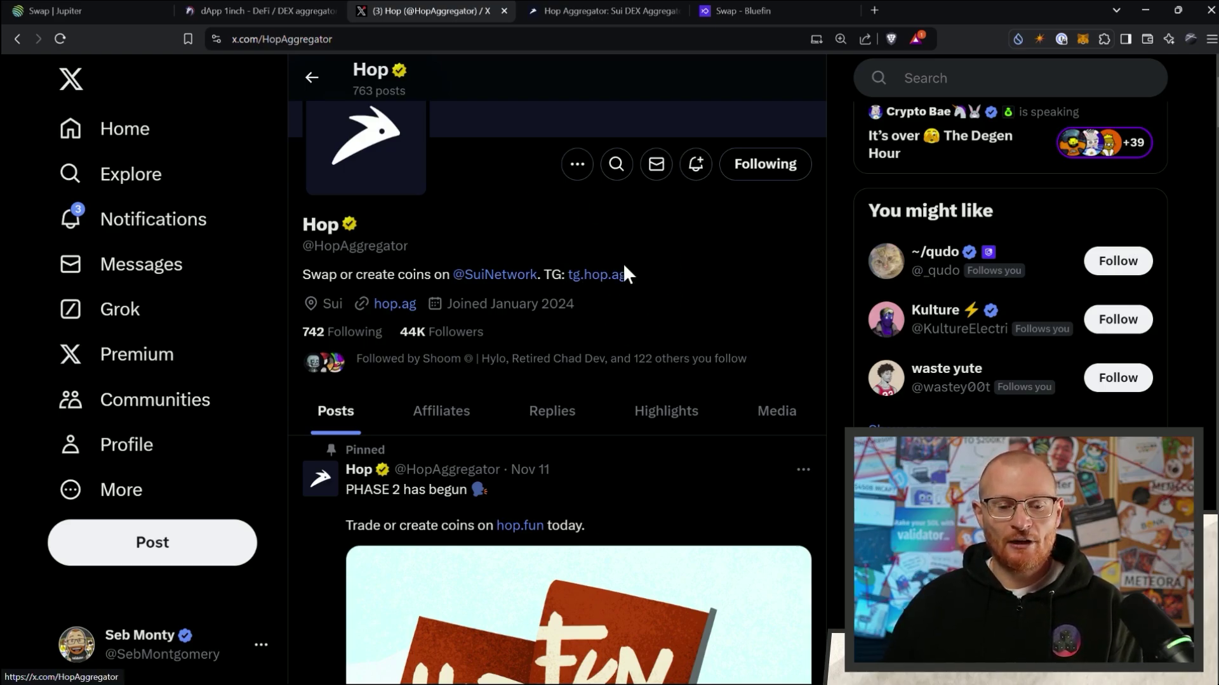
pyautogui.scroll(-5, 624, 267)
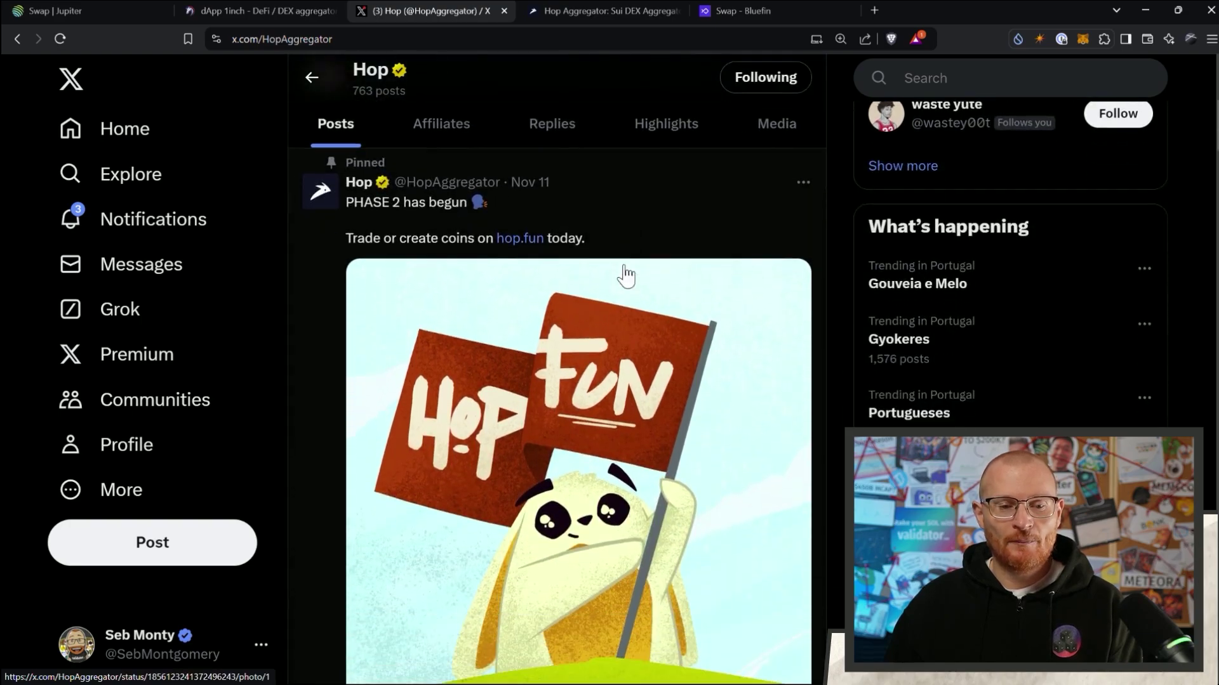
pyautogui.scroll(-6, 553, 200)
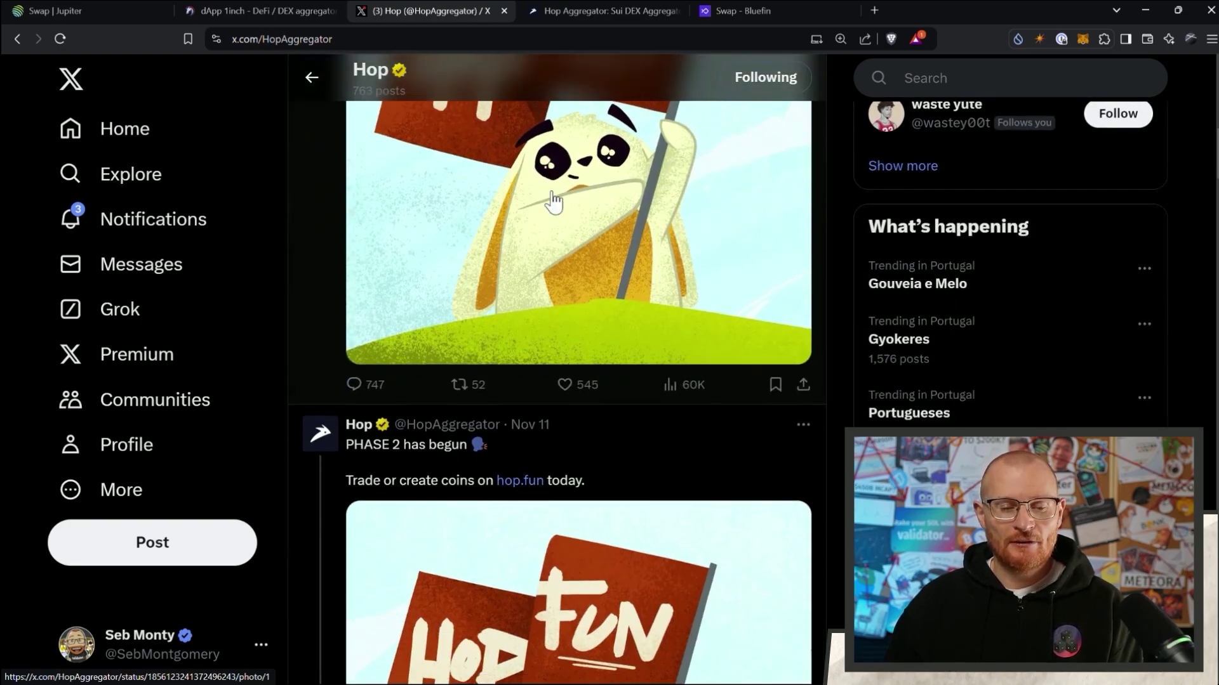
pyautogui.scroll(-12, 554, 201)
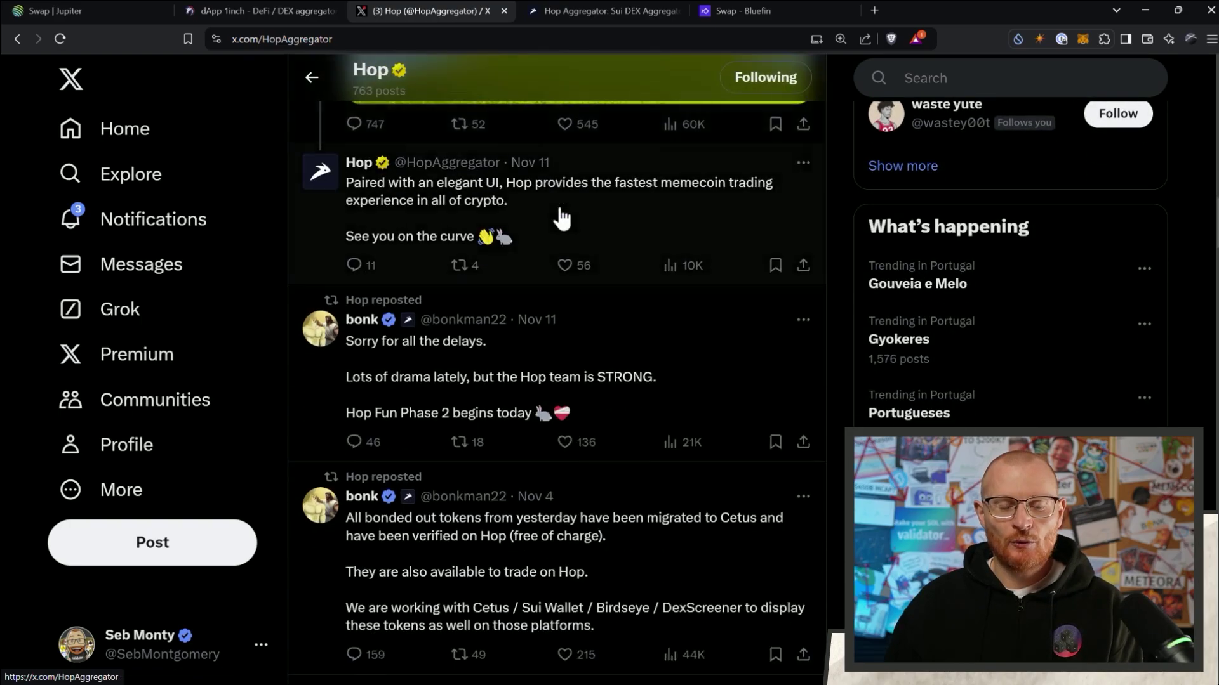
pyautogui.scroll(-5, 562, 219)
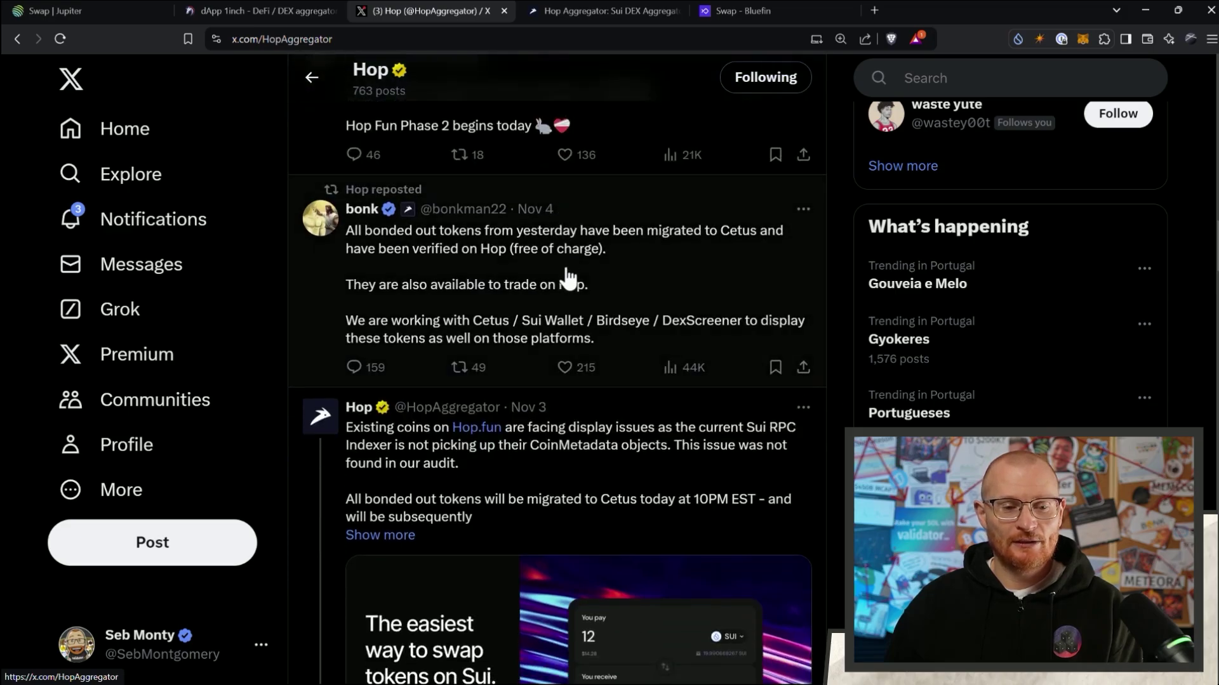
pyautogui.scroll(20, 568, 280)
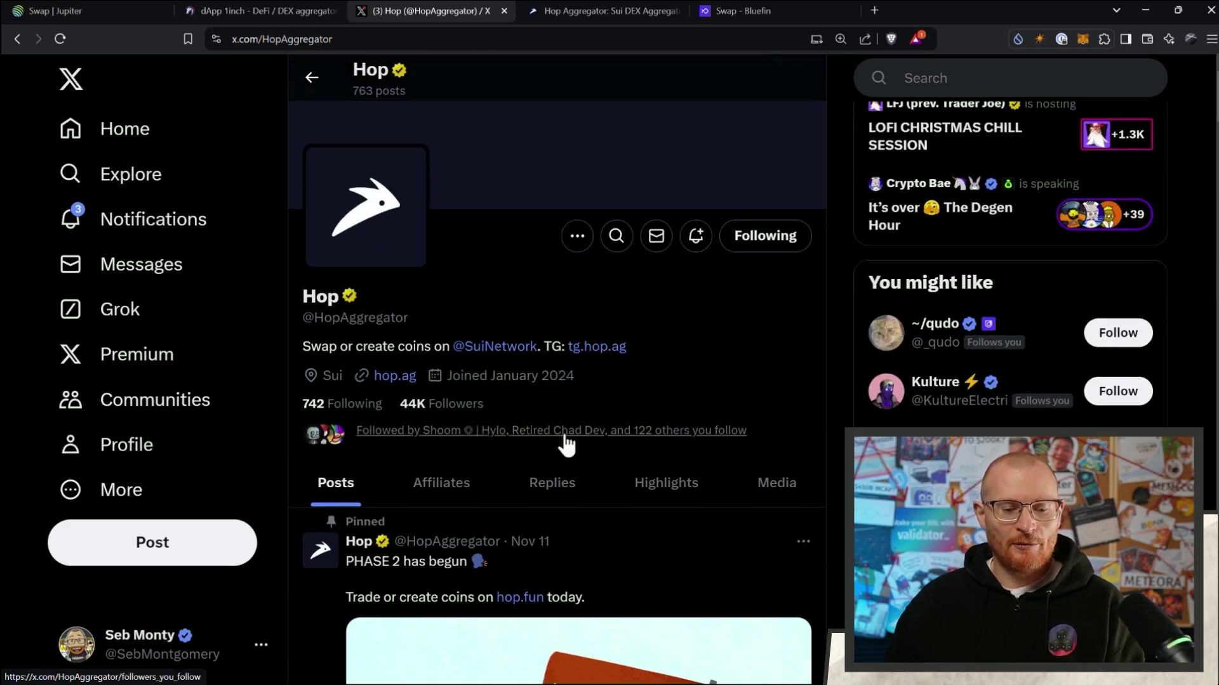
# - Read Hop's posts with replies, then return to the Hop Aggregator swap page
pyautogui.click(562, 492)
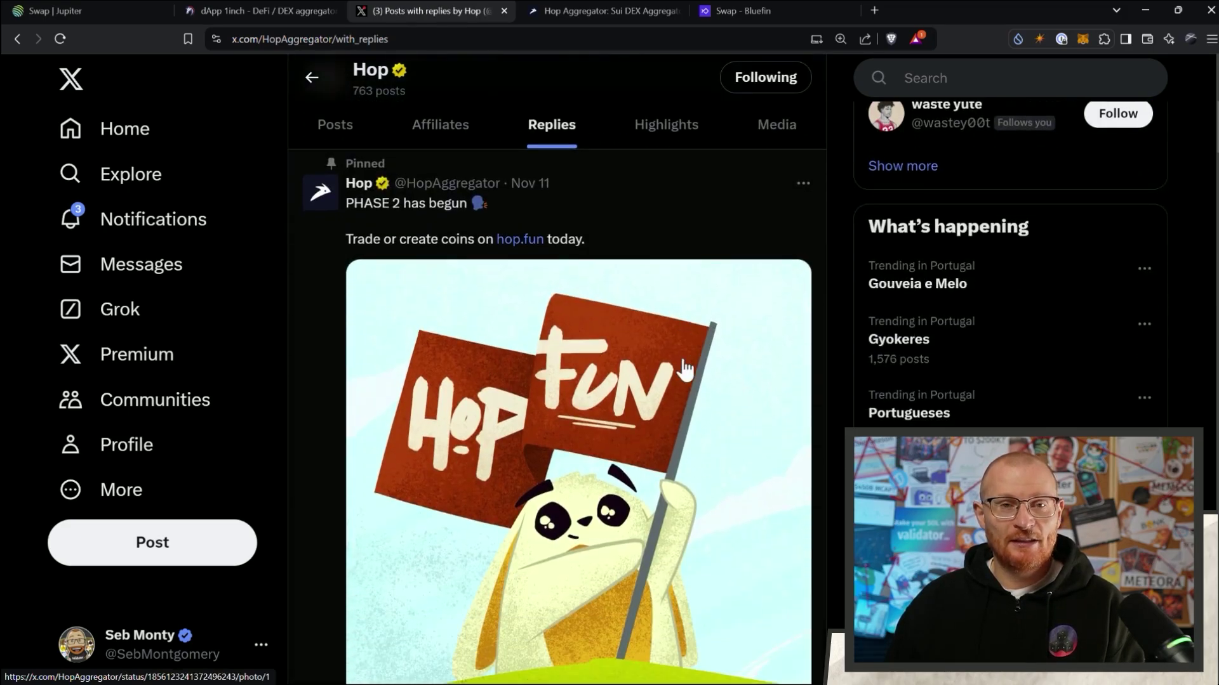
pyautogui.scroll(-10, 683, 368)
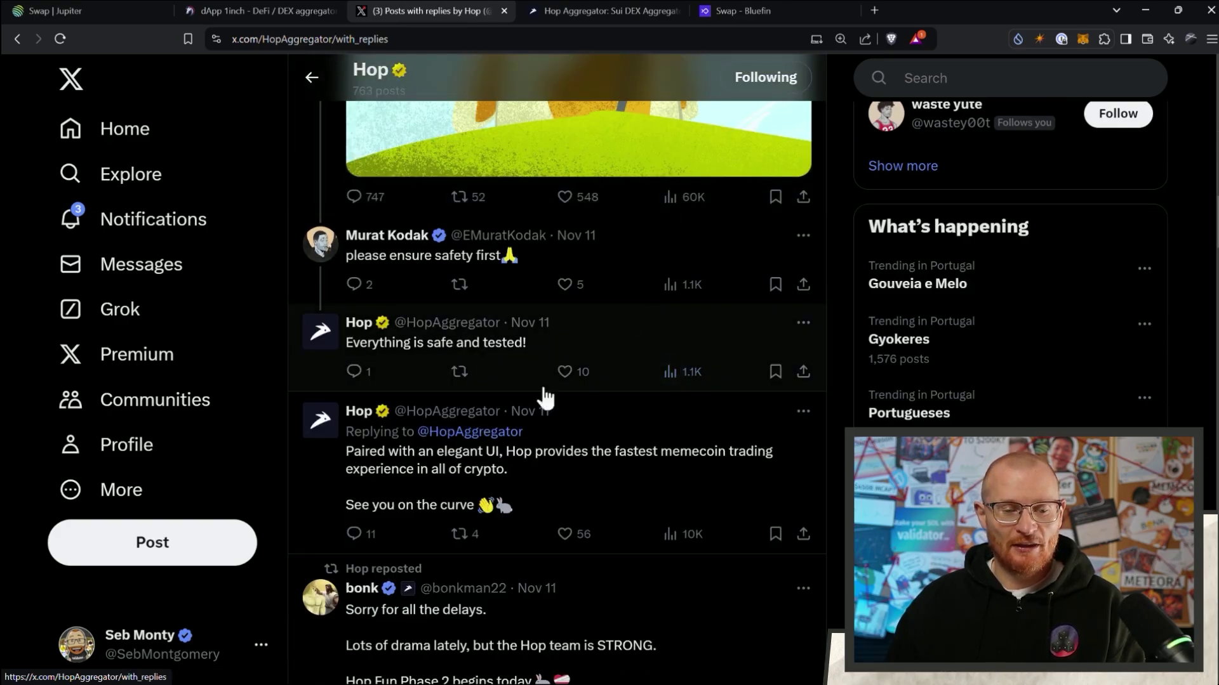
pyautogui.scroll(-5, 691, 476)
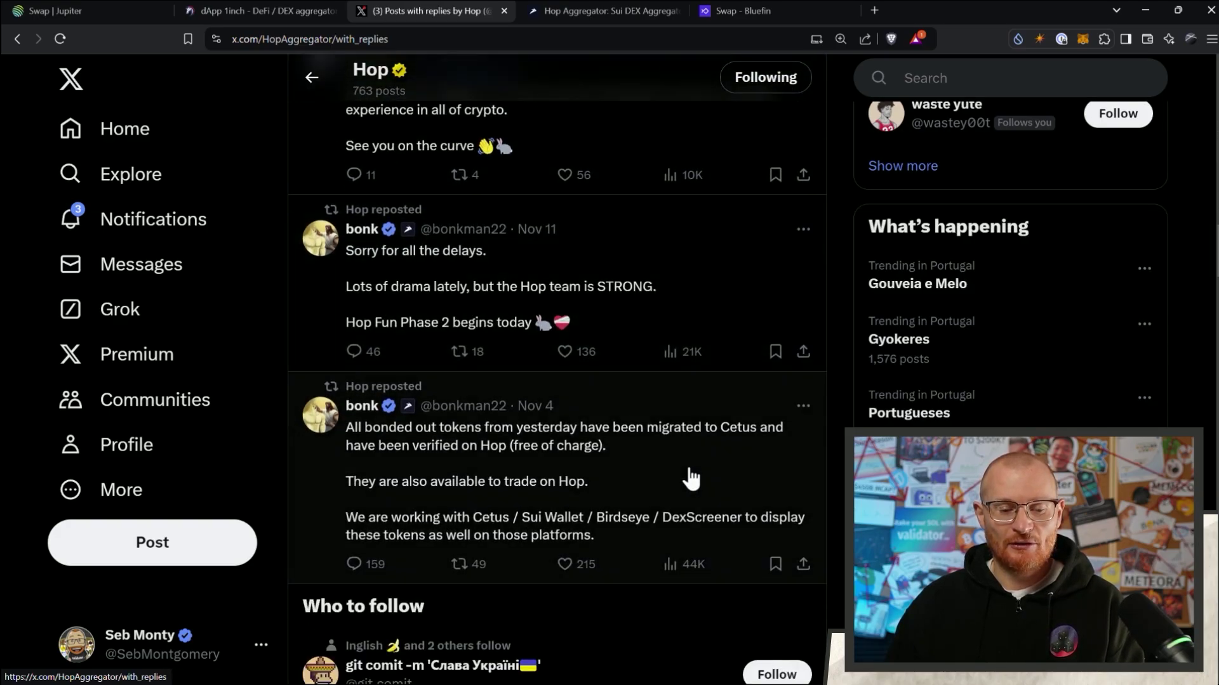
pyautogui.scroll(-8, 691, 479)
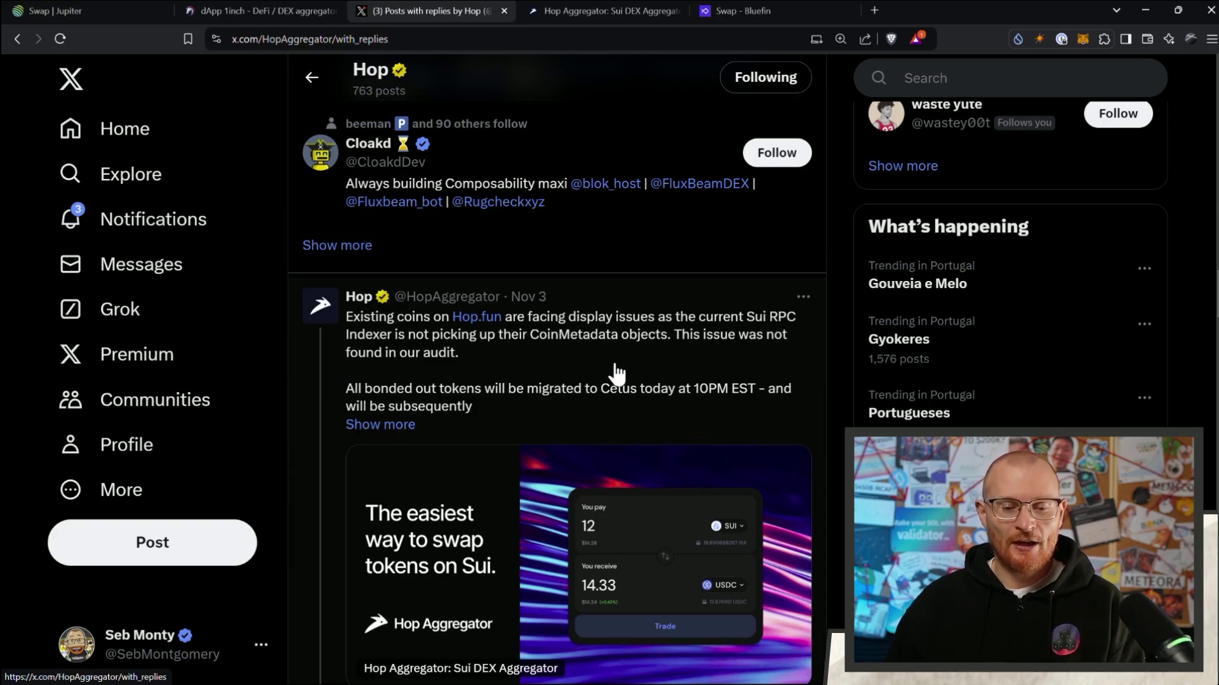
pyautogui.scroll(-2, 587, 422)
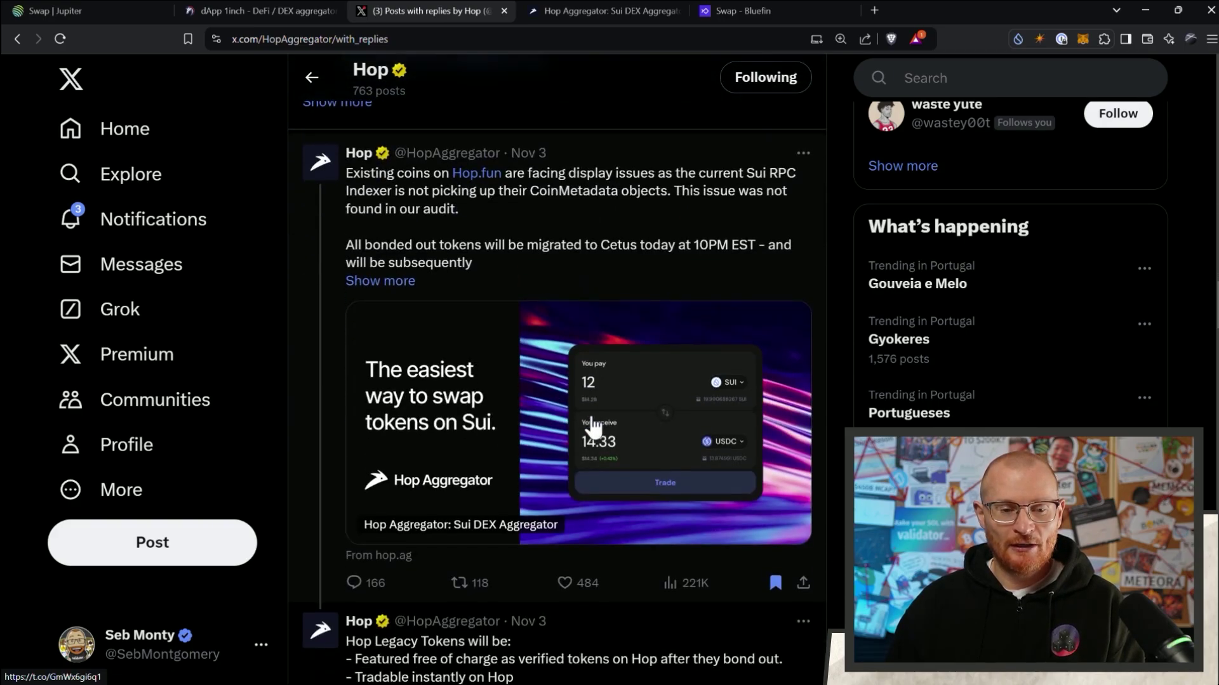
pyautogui.scroll(-5, 635, 311)
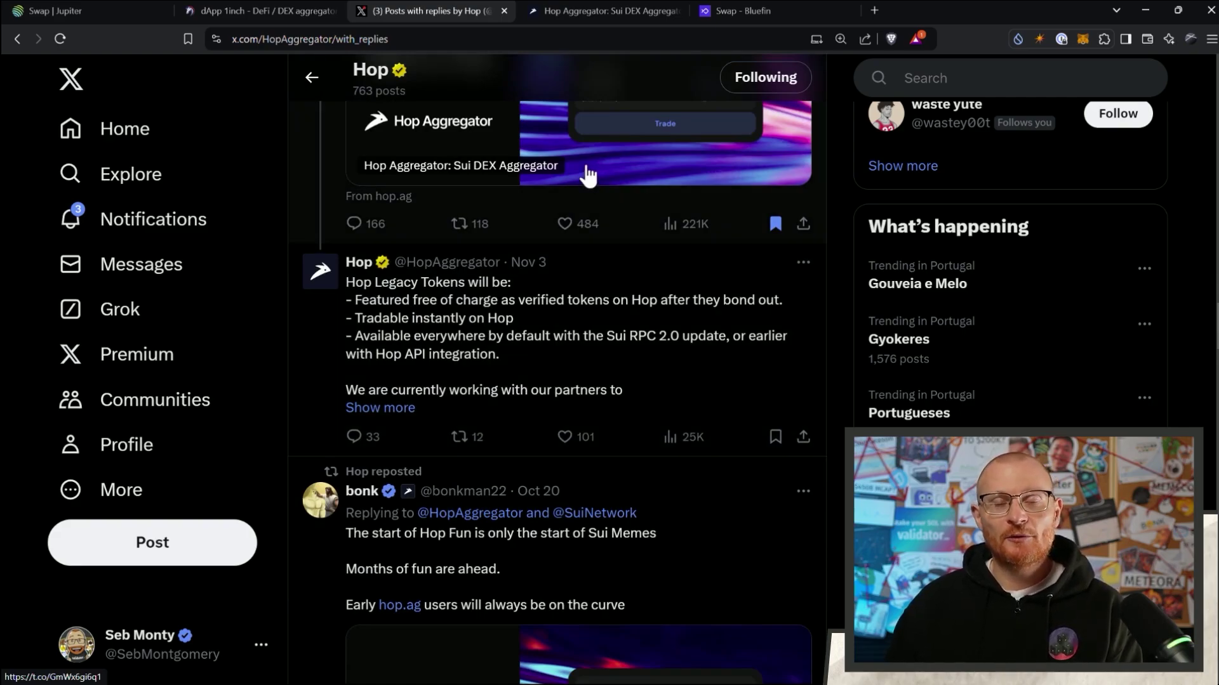
pyautogui.click(575, 14)
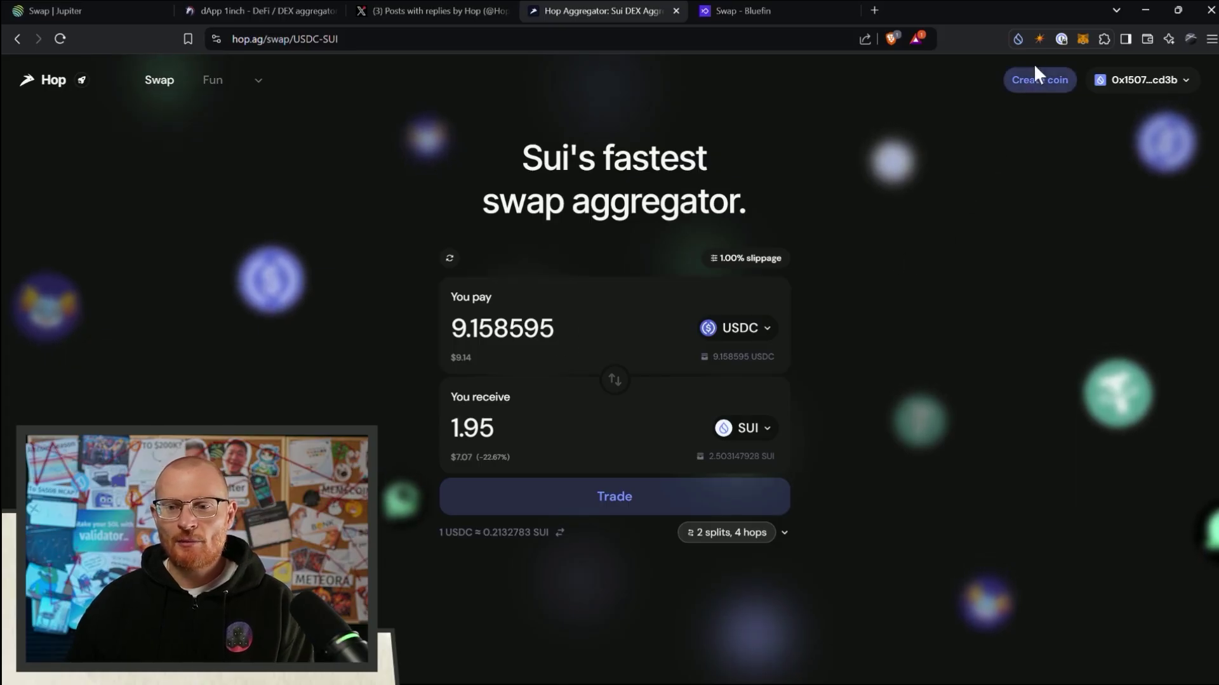
pyautogui.click(1018, 39)
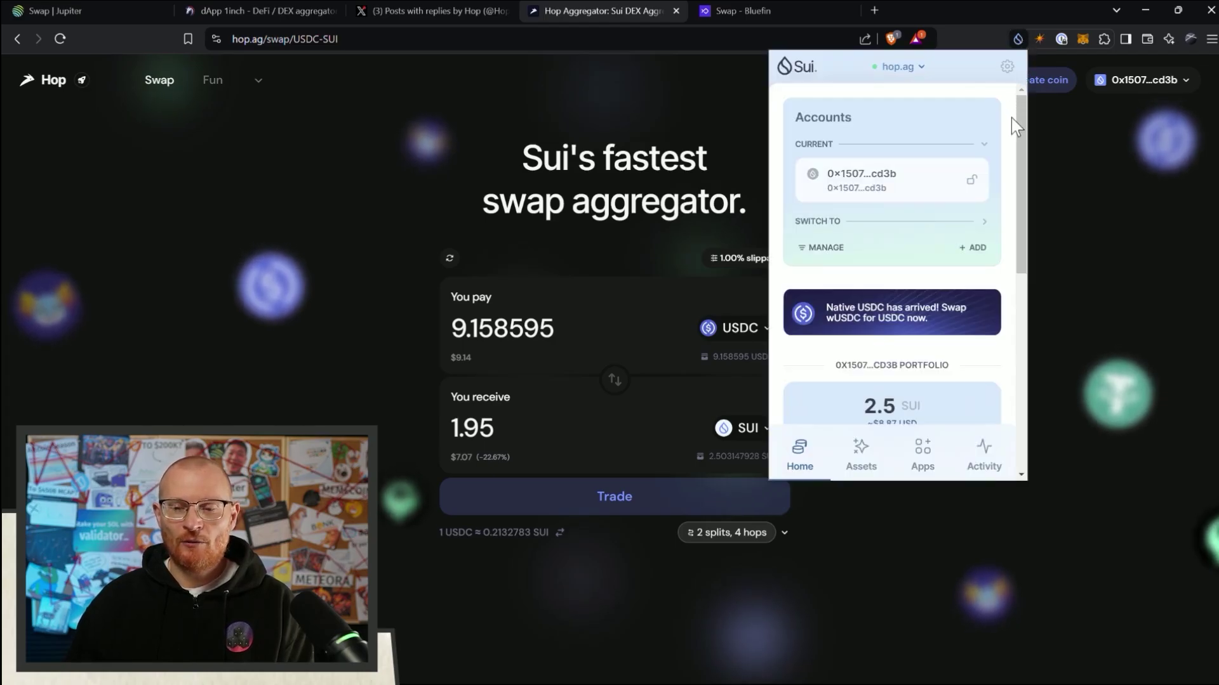
pyautogui.click(983, 227)
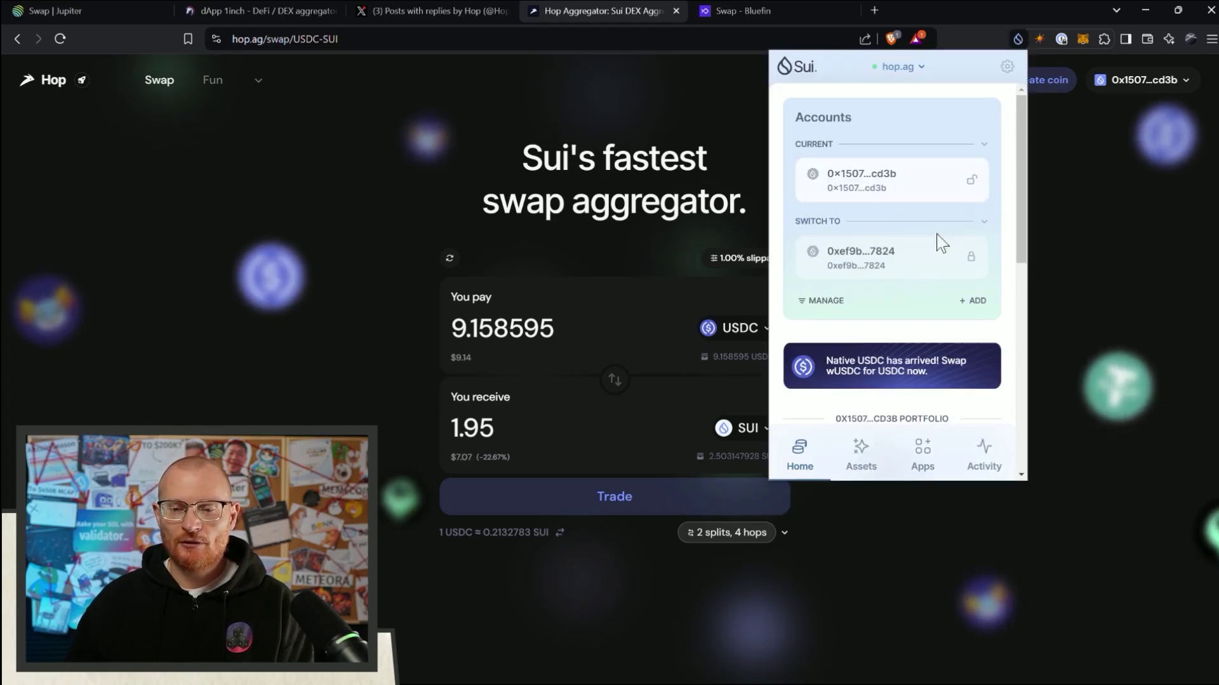
pyautogui.click(973, 229)
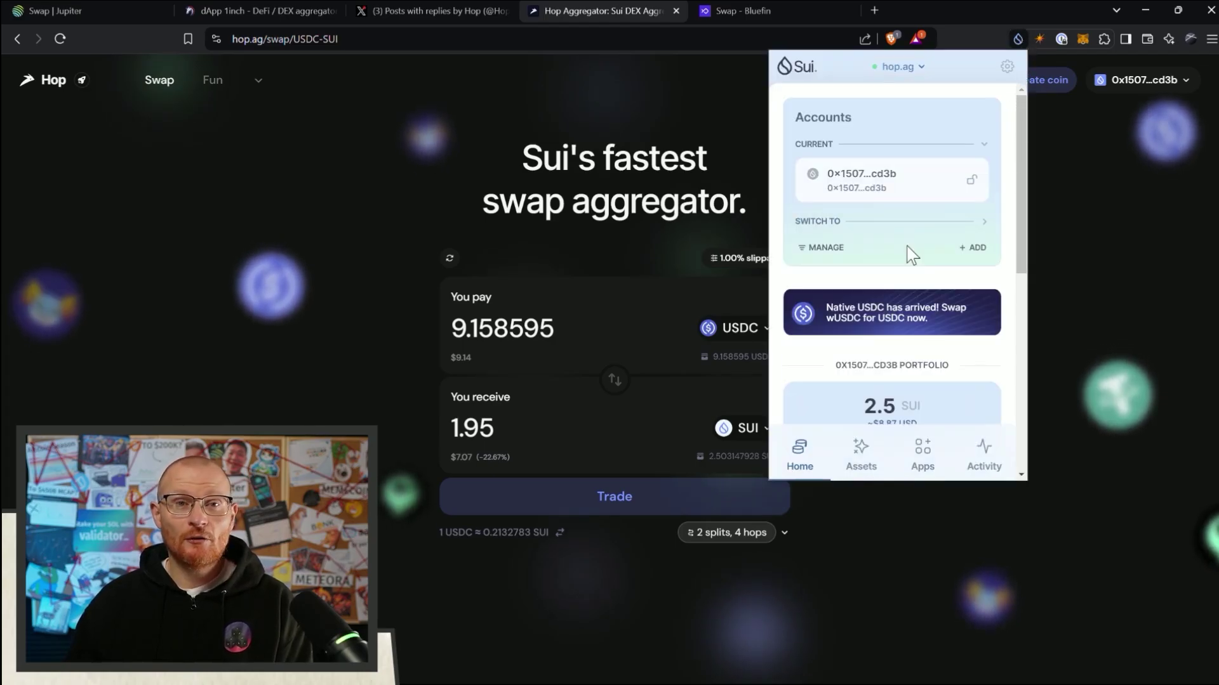
pyautogui.click(827, 248)
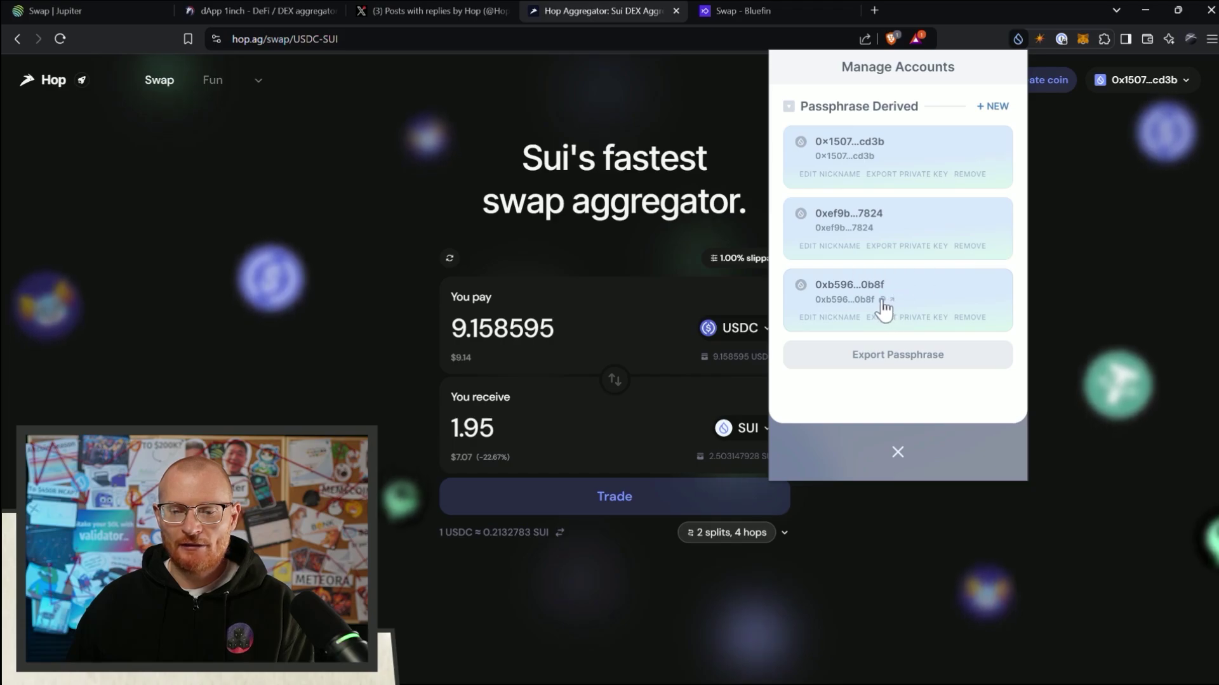
pyautogui.click(883, 301)
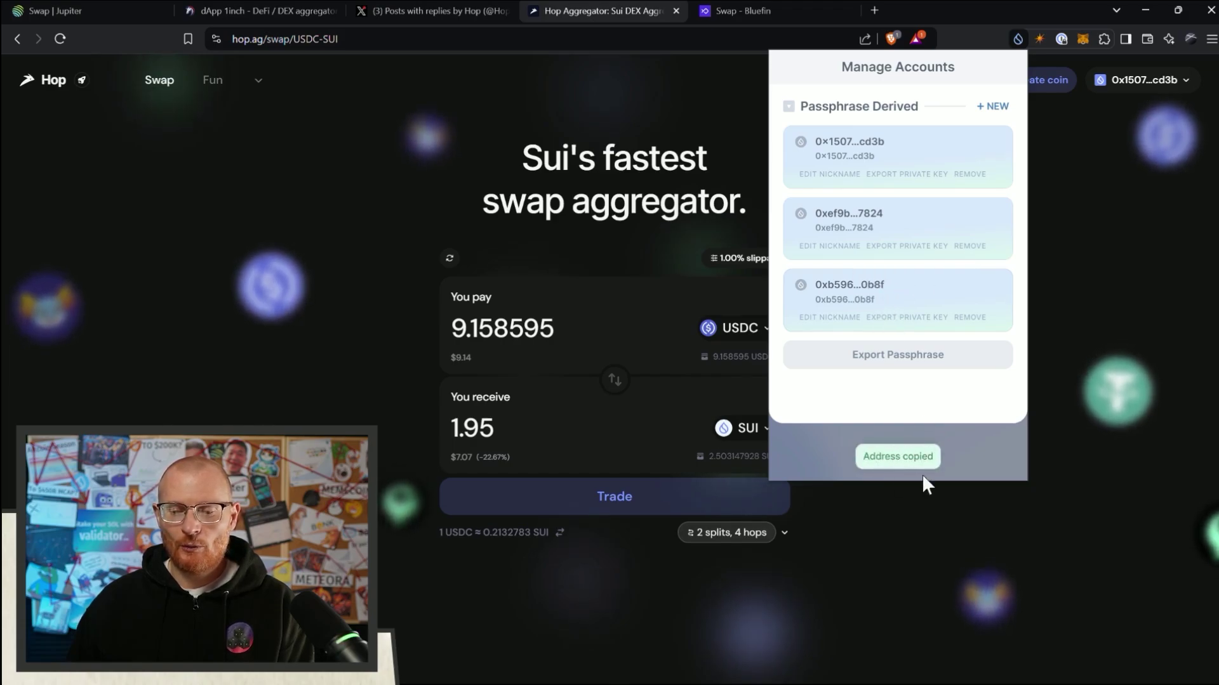
# - Return to the wallet home and switch back to the funded main account
pyautogui.click(897, 452)
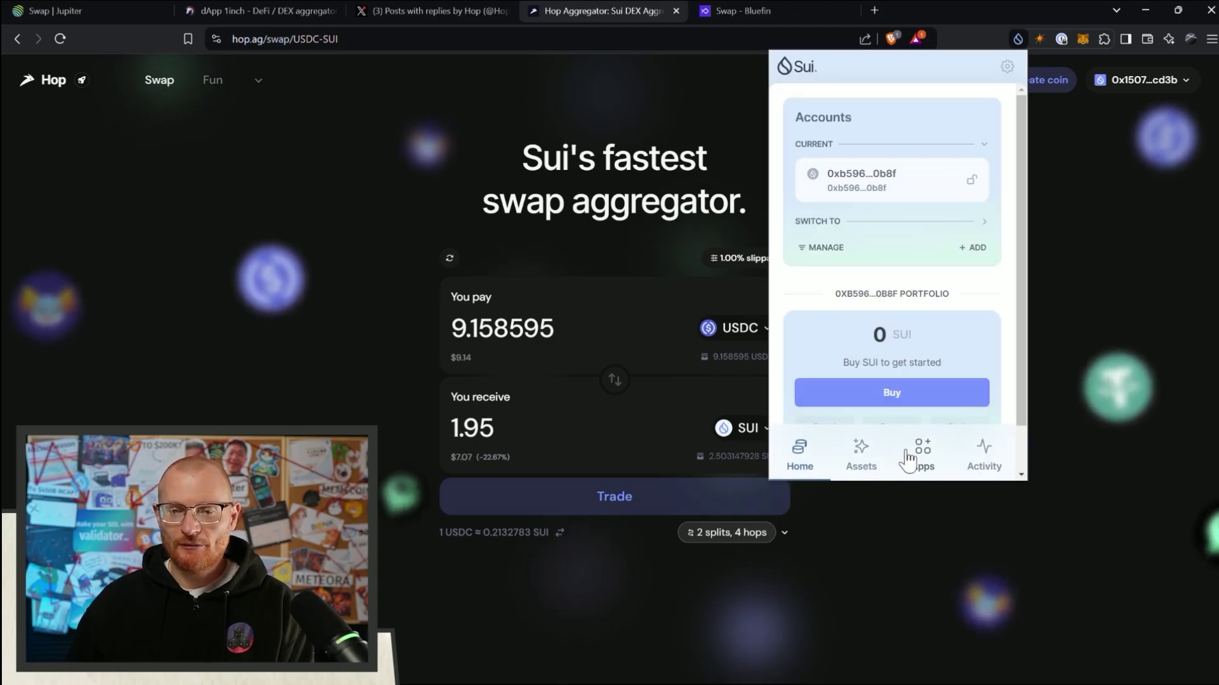
pyautogui.click(978, 223)
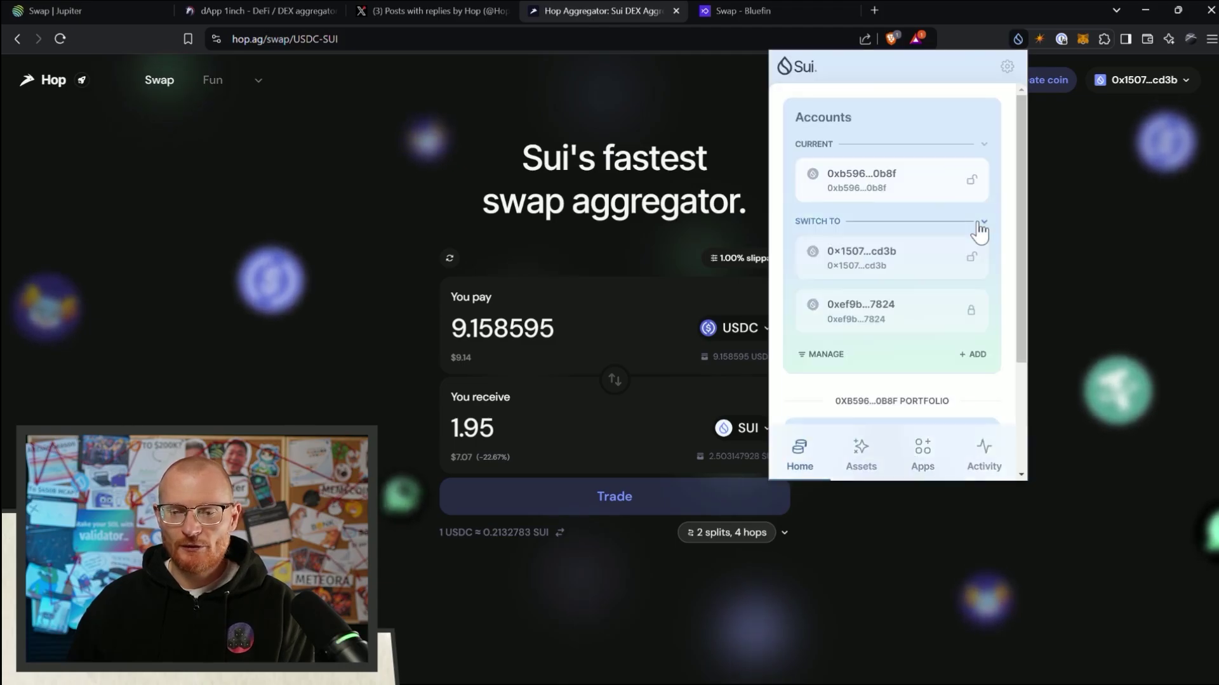
pyautogui.click(913, 253)
# - Send 1 SUI from the main account to the pasted burner account address
pyautogui.click(901, 309)
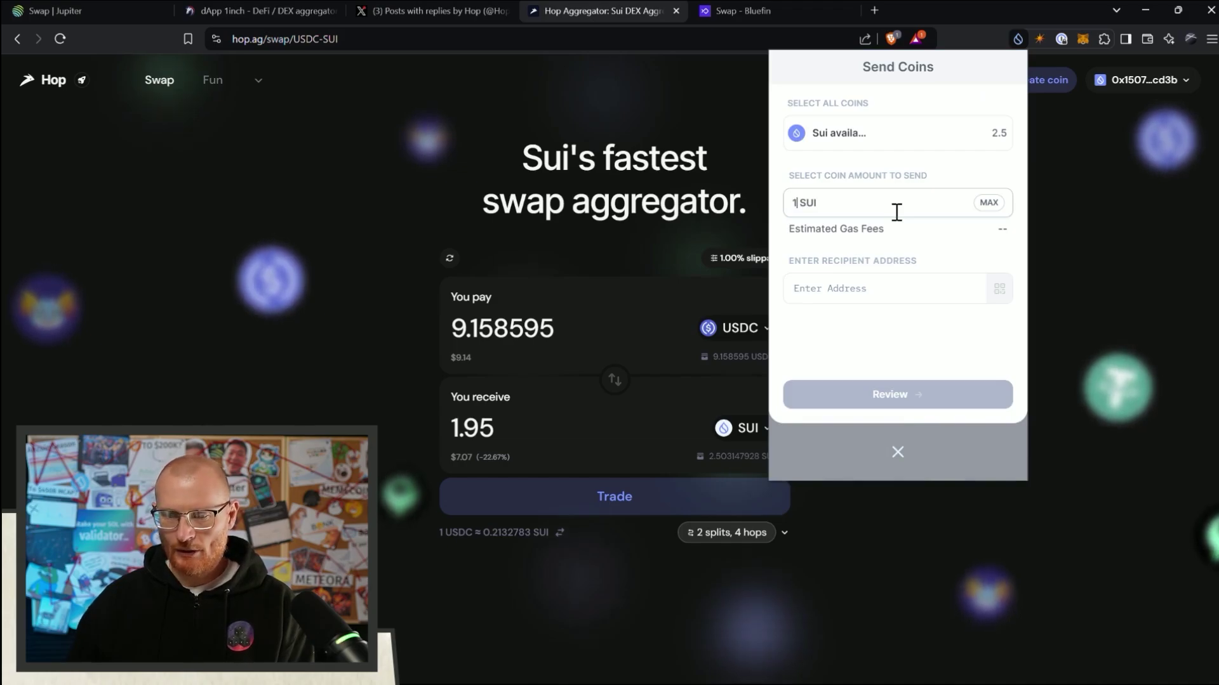
pyautogui.click(914, 288)
pyautogui.hotkey('ctrl', 'v')
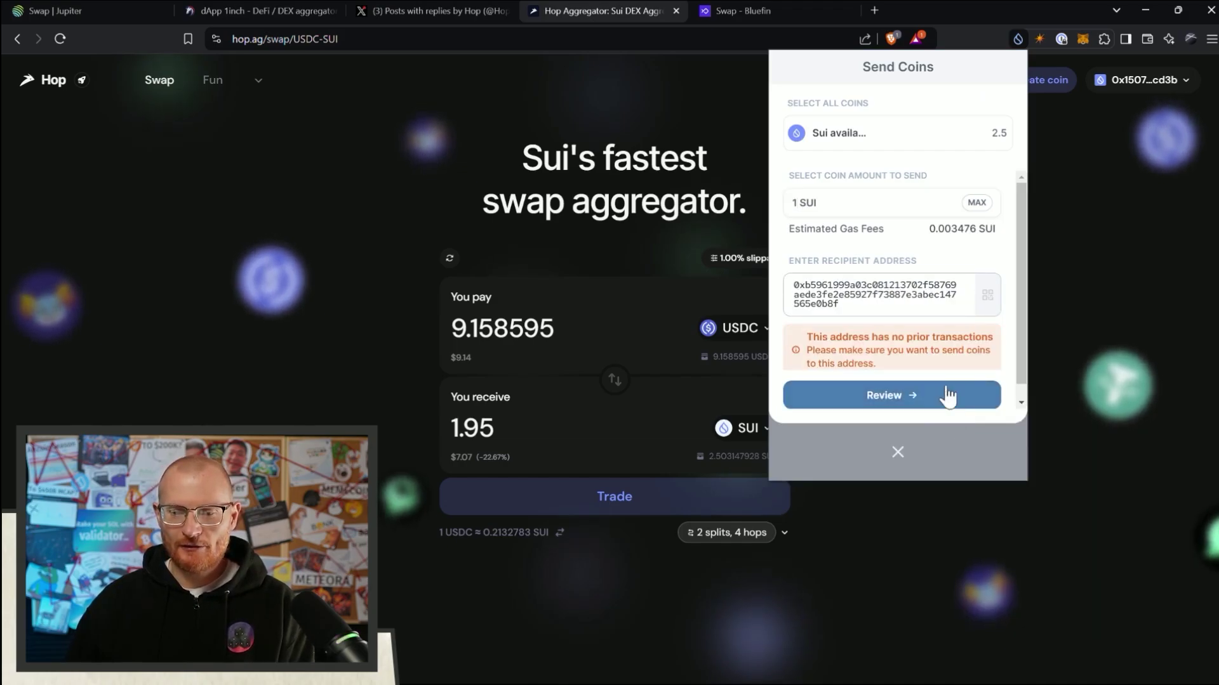
pyautogui.click(927, 395)
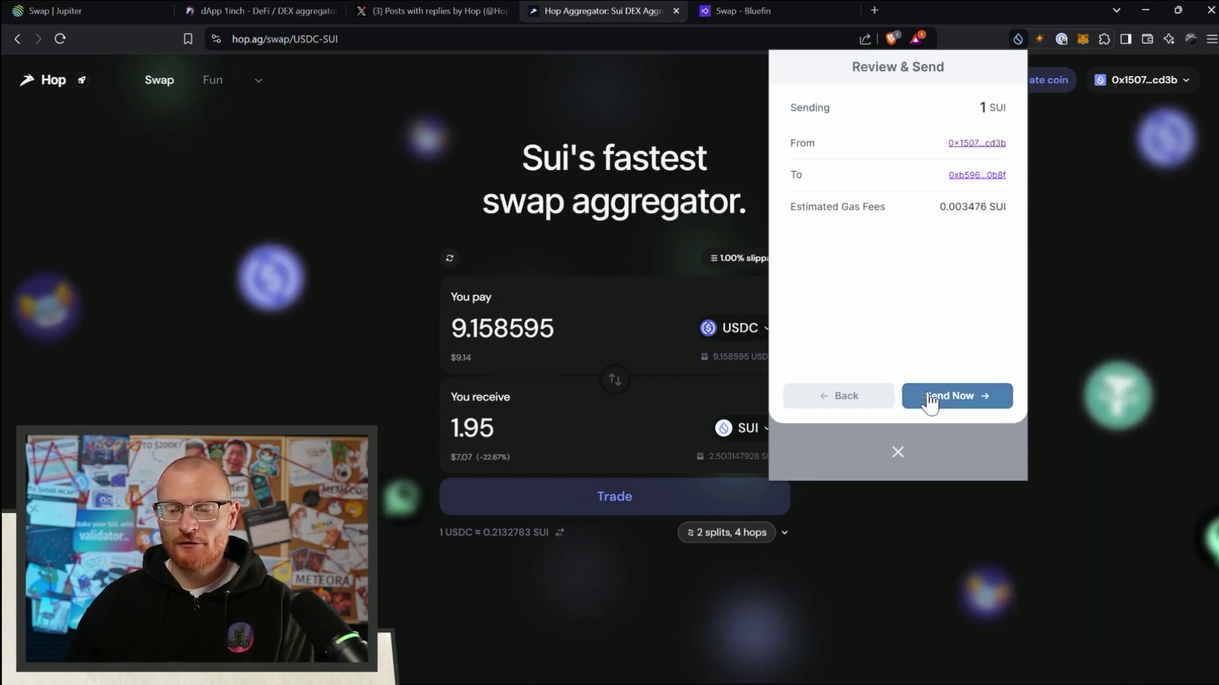
pyautogui.click(961, 401)
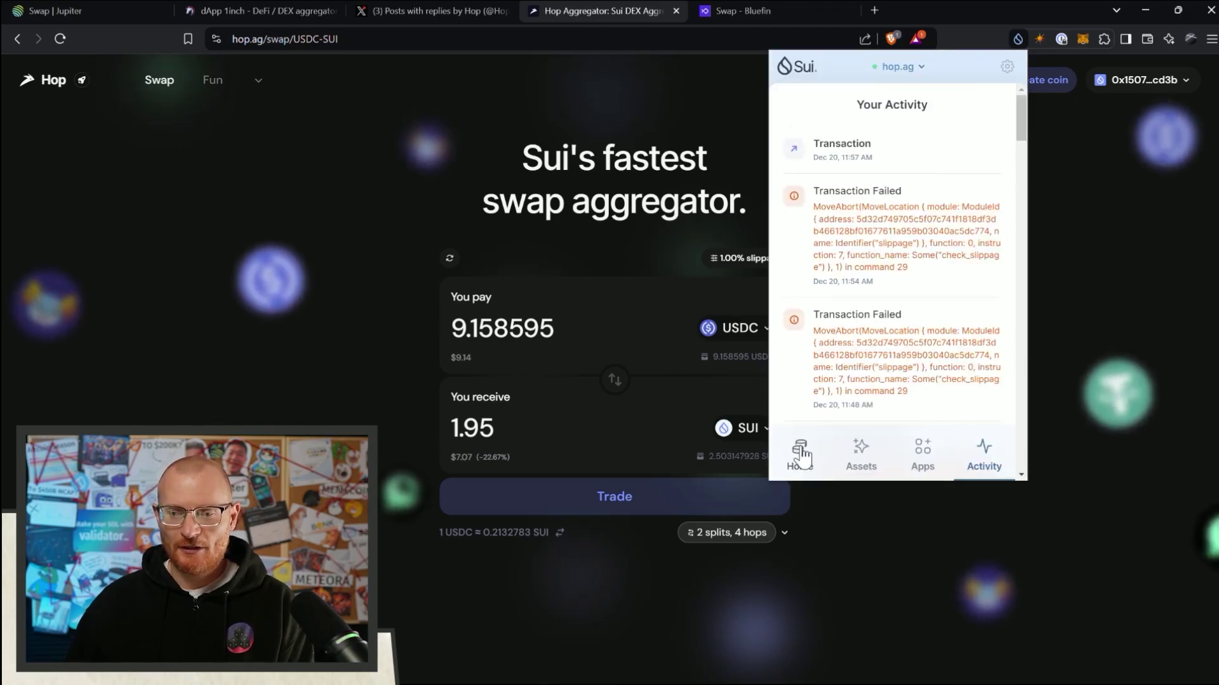
# - Make the newly funded burner the active Sui Wallet account
pyautogui.click(799, 456)
pyautogui.click(984, 223)
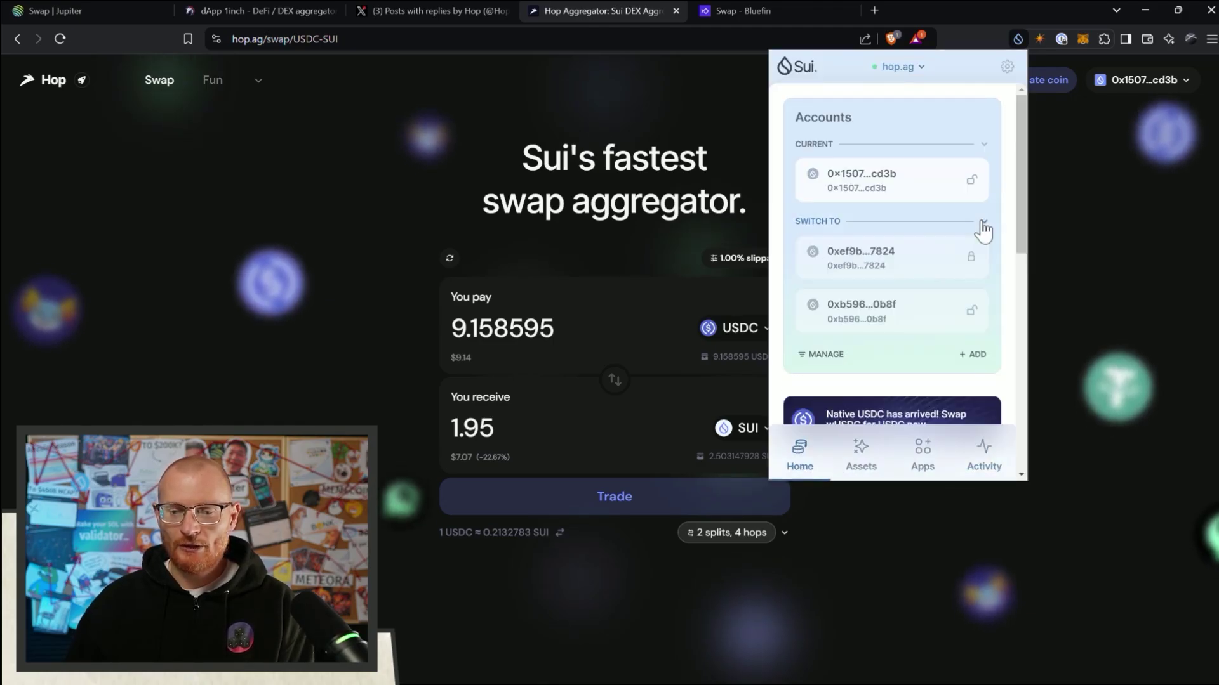
pyautogui.click(920, 320)
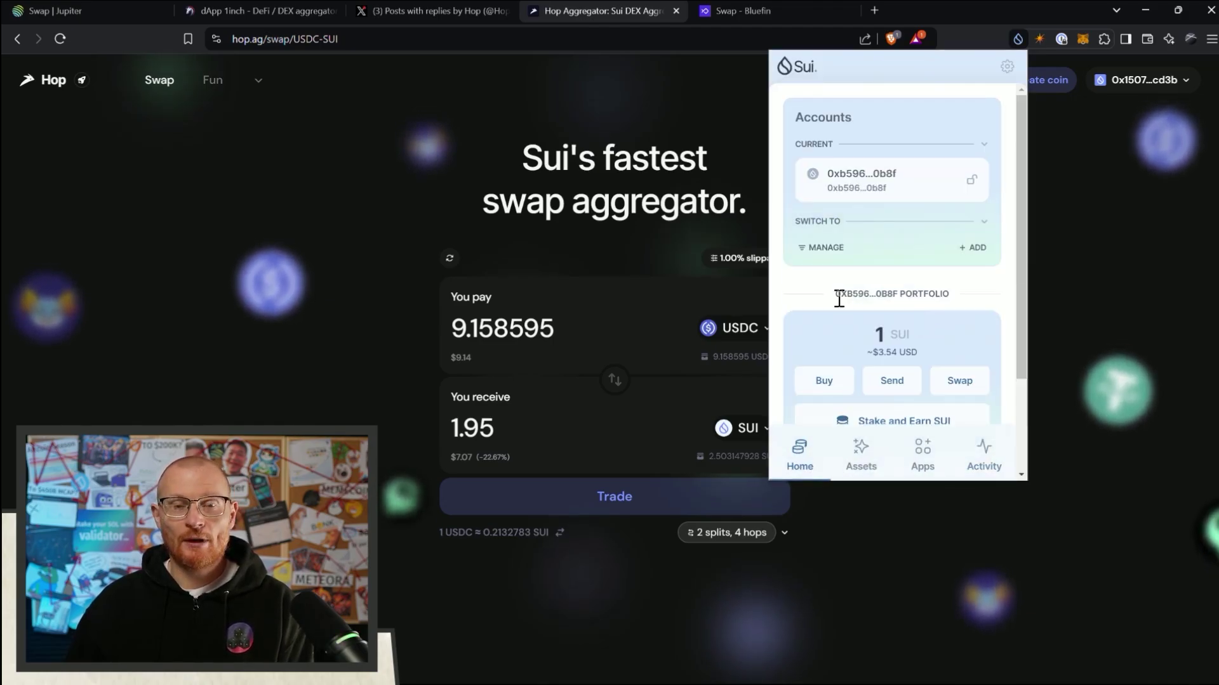
pyautogui.click(1129, 81)
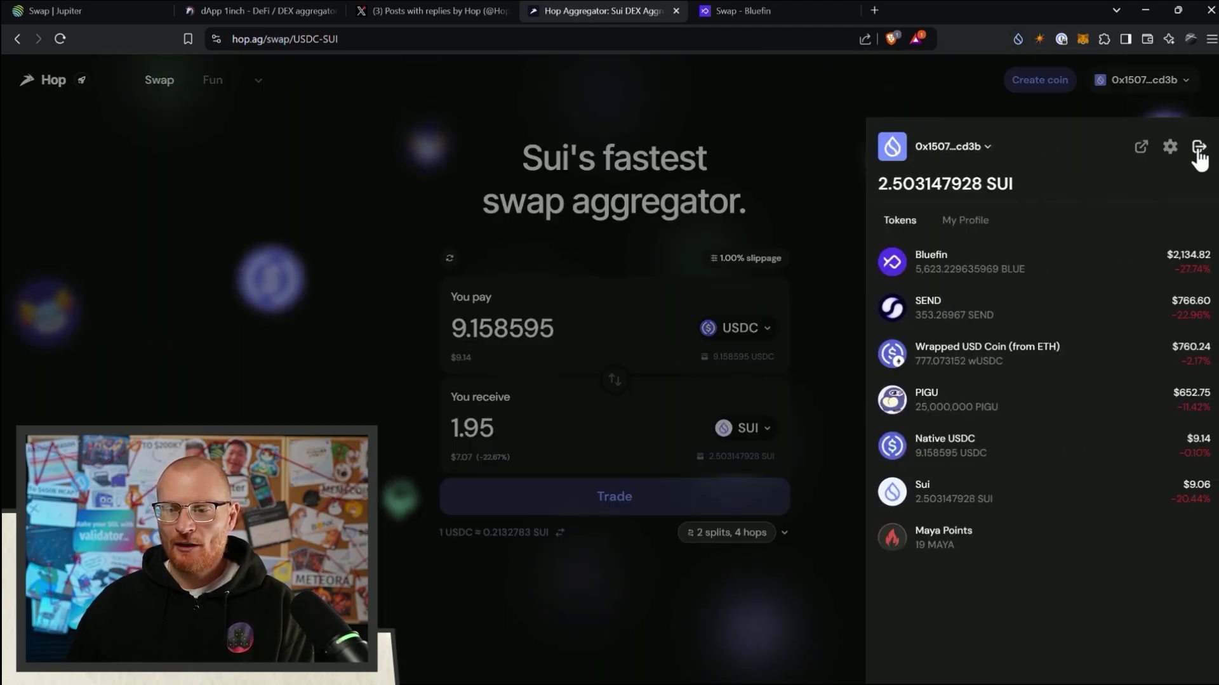
# - Disconnect the main account from Hop and reconnect via Sui Wallet as the burner, showing 1 SUI
pyautogui.click(1198, 149)
pyautogui.click(1146, 81)
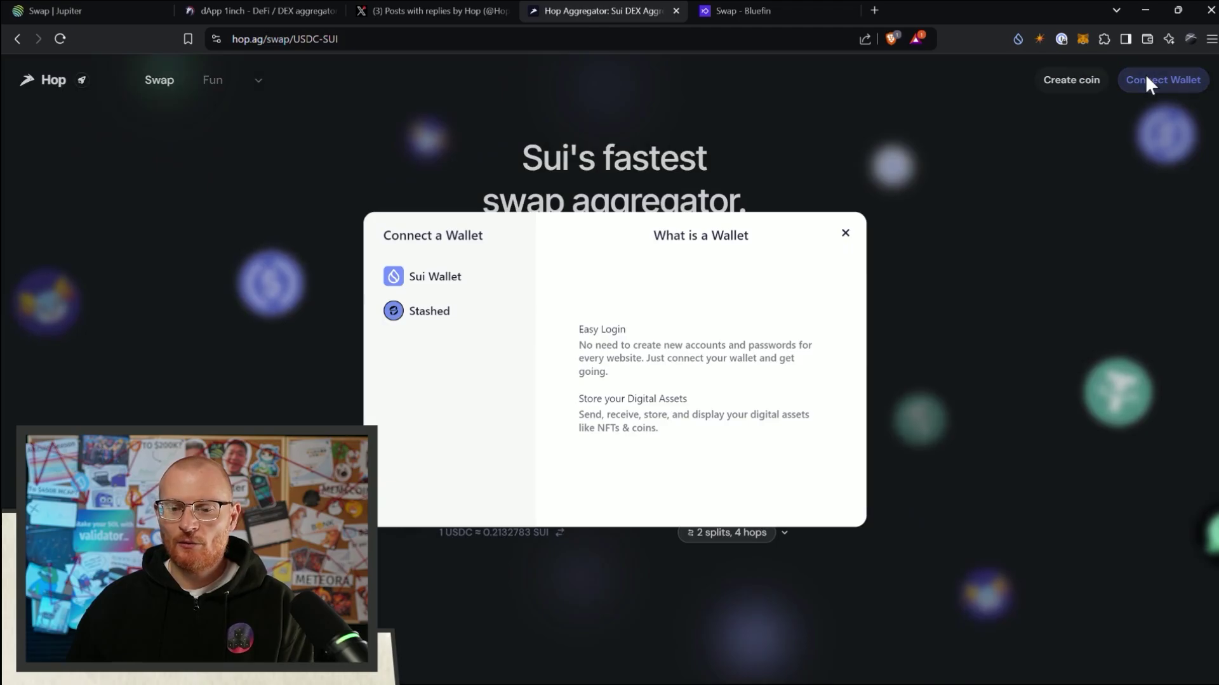
pyautogui.click(445, 276)
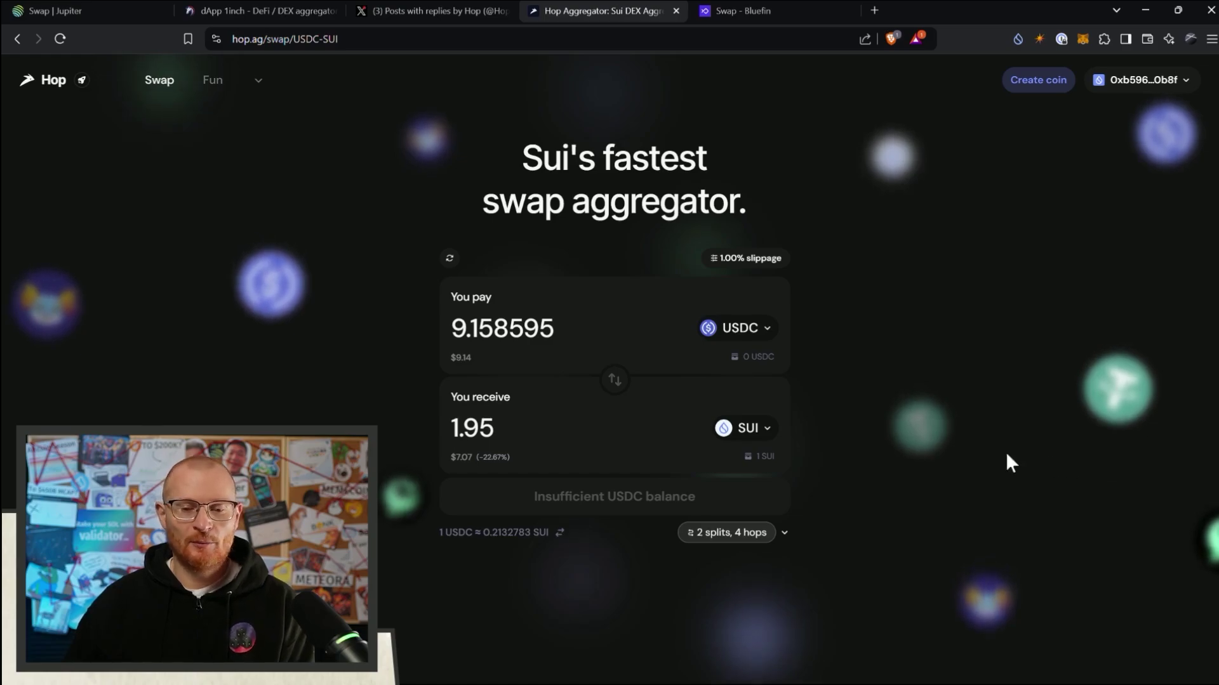
# - Swap 0.2 SUI for about 1.02 USDC and approve it in Sui Wallet; it fails
pyautogui.click(610, 376)
pyautogui.doubleClick(579, 329)
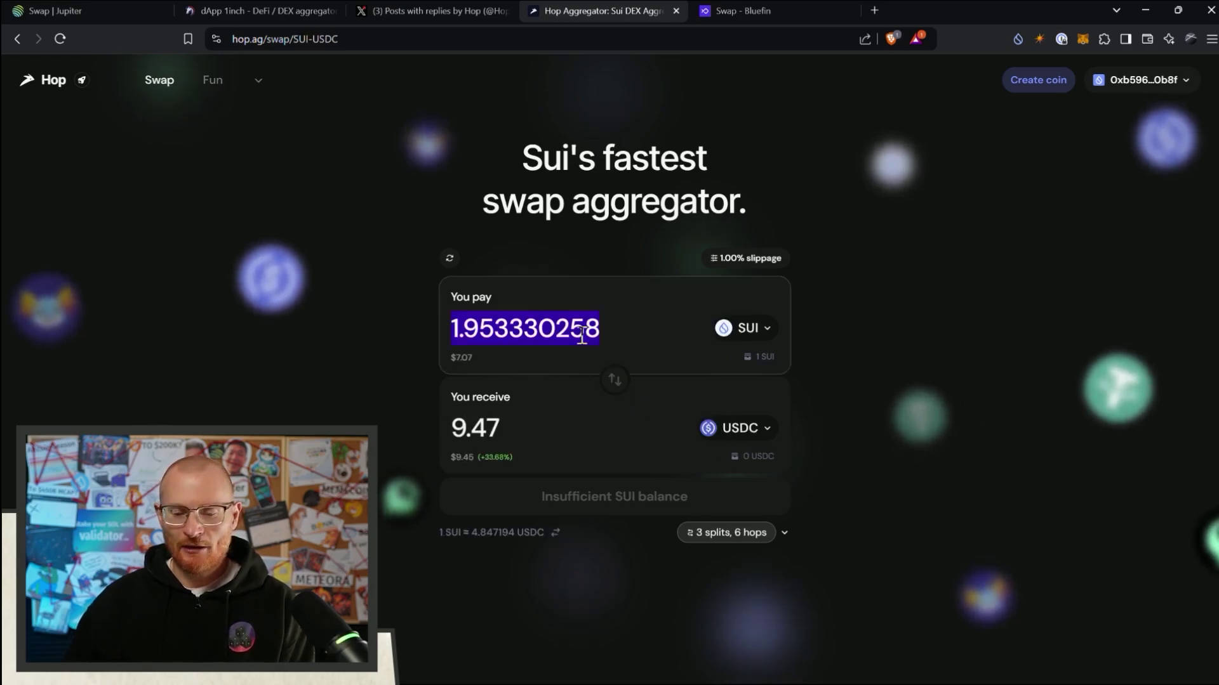
pyautogui.write('0.2')
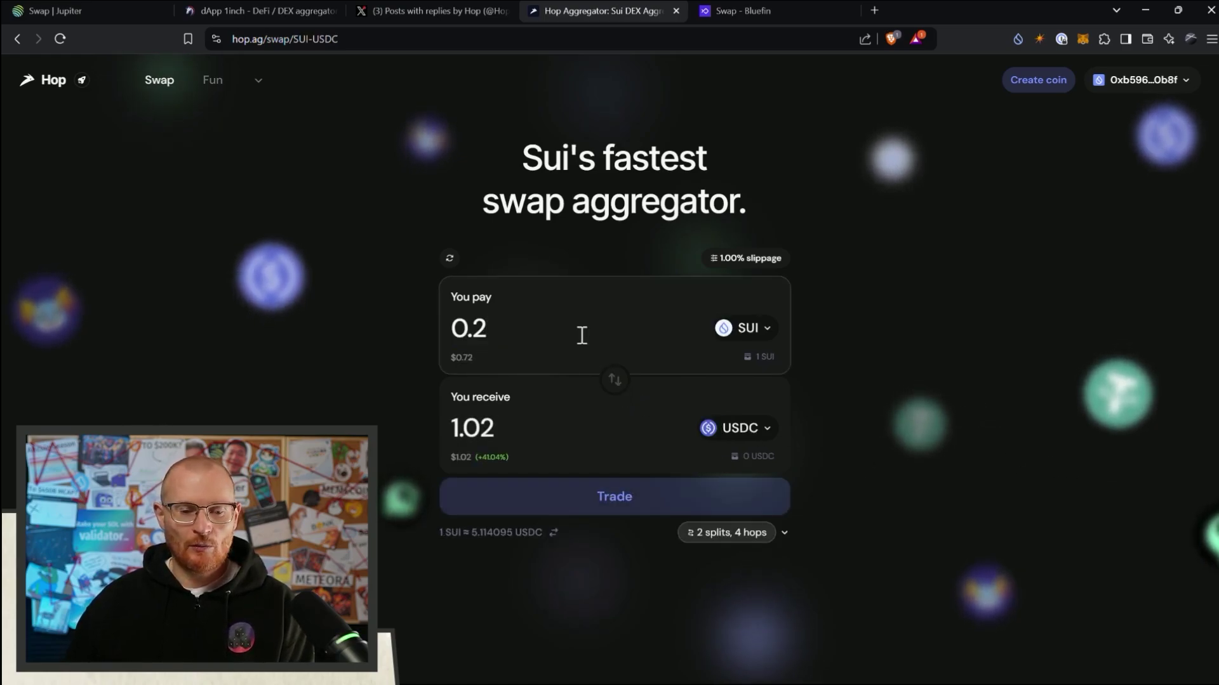
pyautogui.click(624, 504)
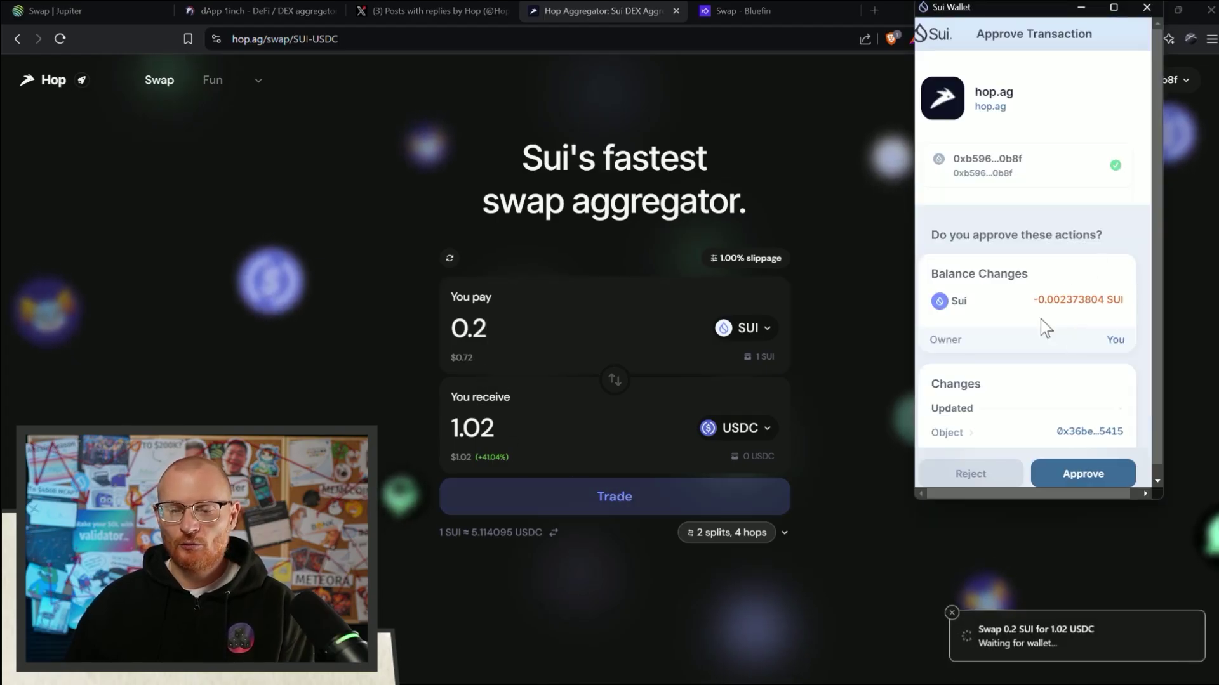
pyautogui.click(1083, 474)
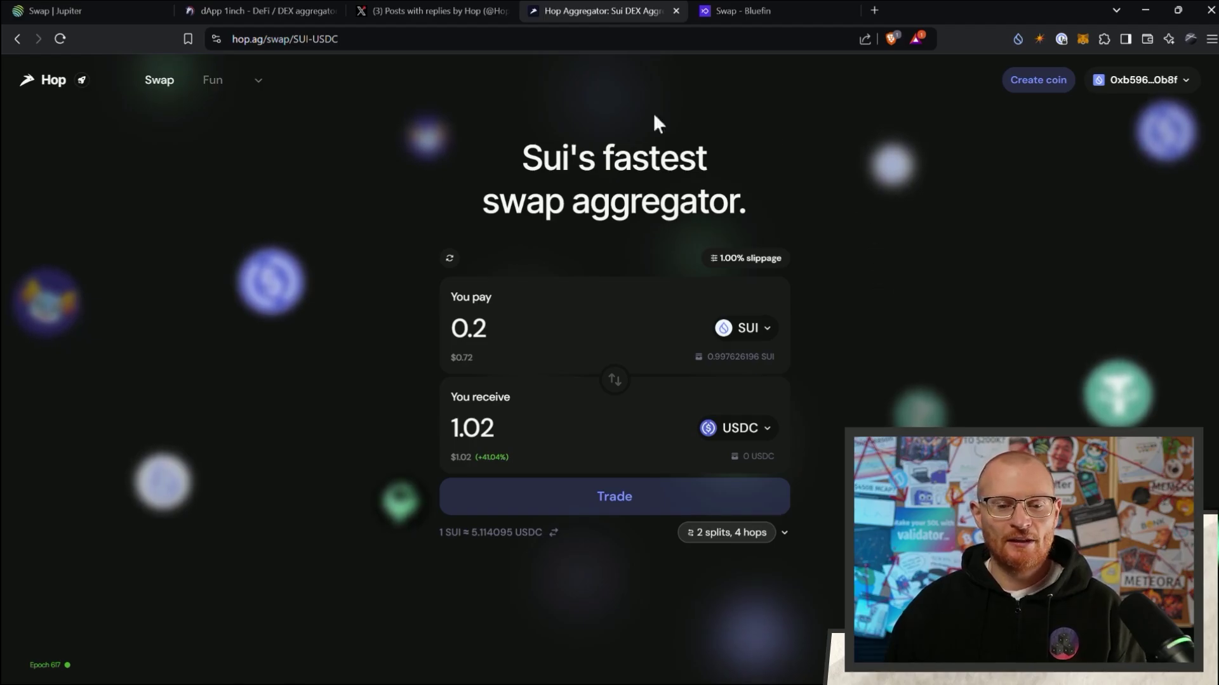
# - Switch back to the 'Posts with replies by Hop' X tab
pyautogui.click(444, 12)
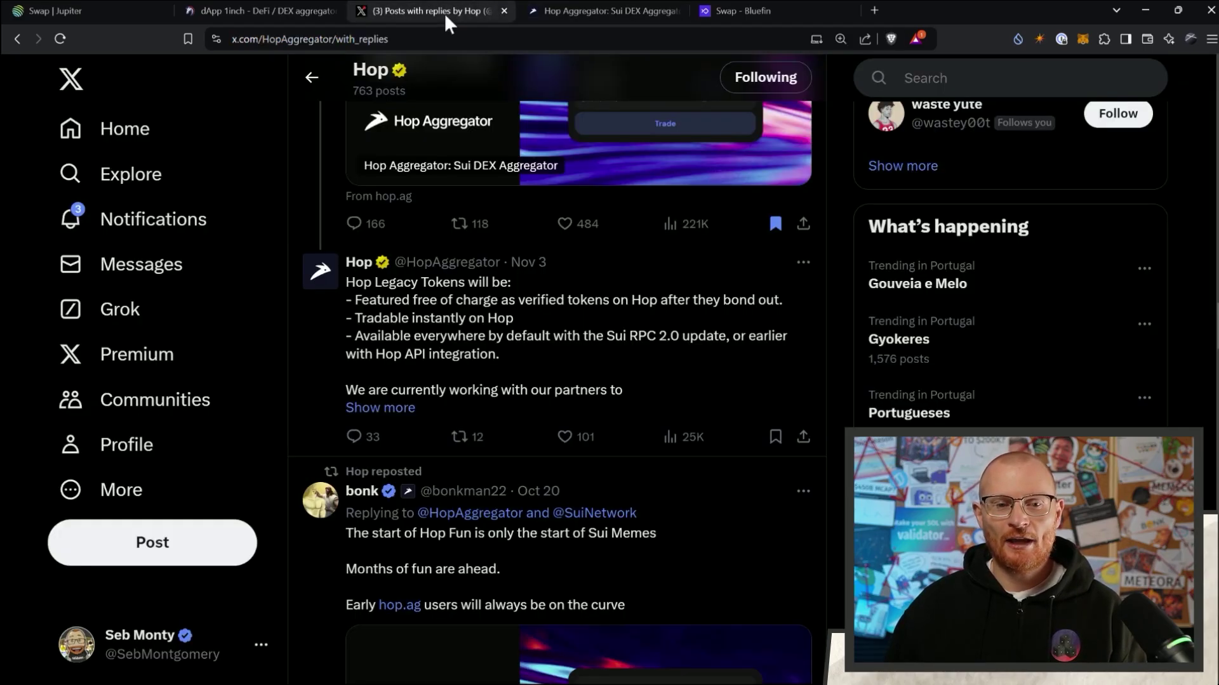